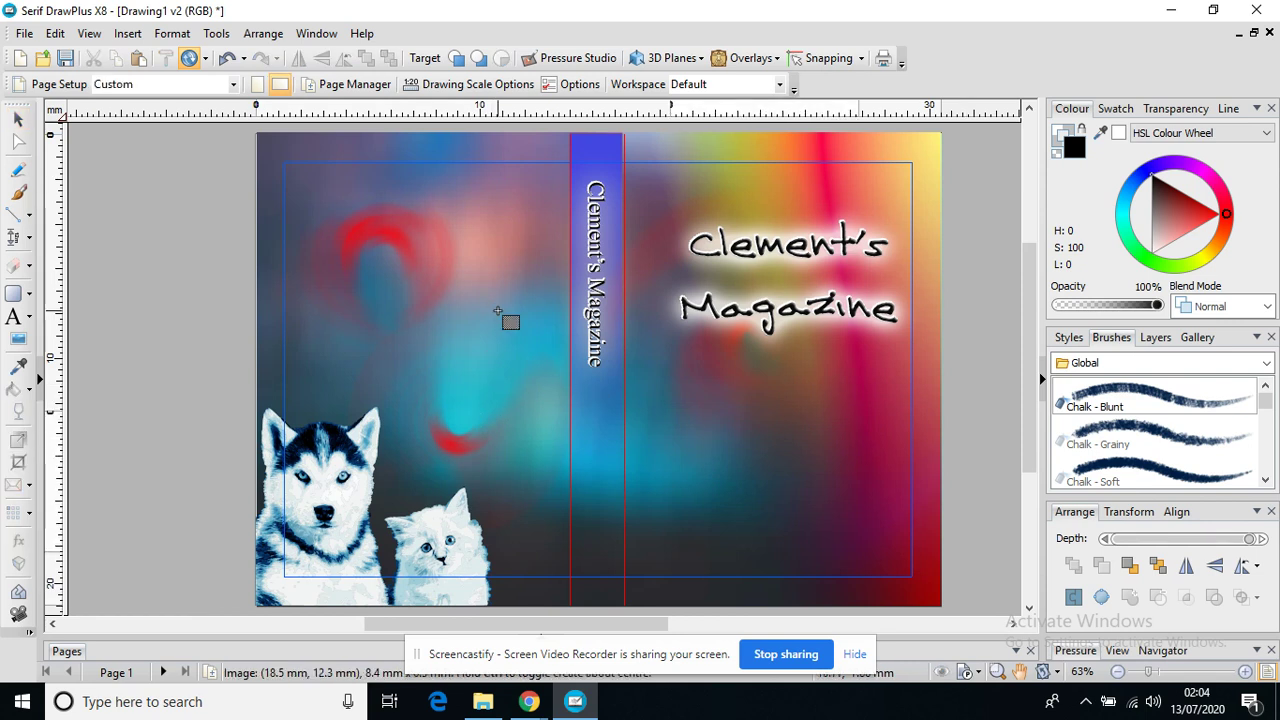
Drag the dog-and-cat photo out at the cover's top-left and give the 'Clement's Magazine' title an arched preset text path
{"action": "left_click_drag", "start_coordinate": [284, 186], "coordinate": [528, 407]}
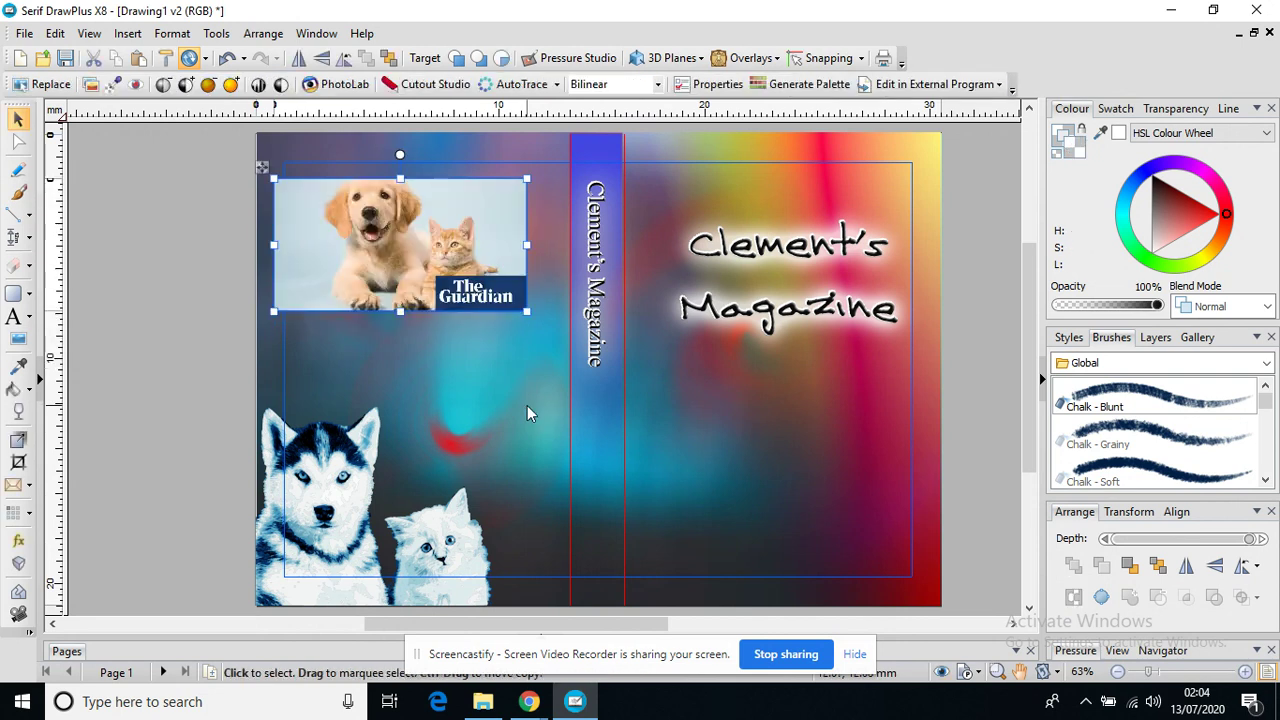
{"action": "left_click", "coordinate": [801, 312]}
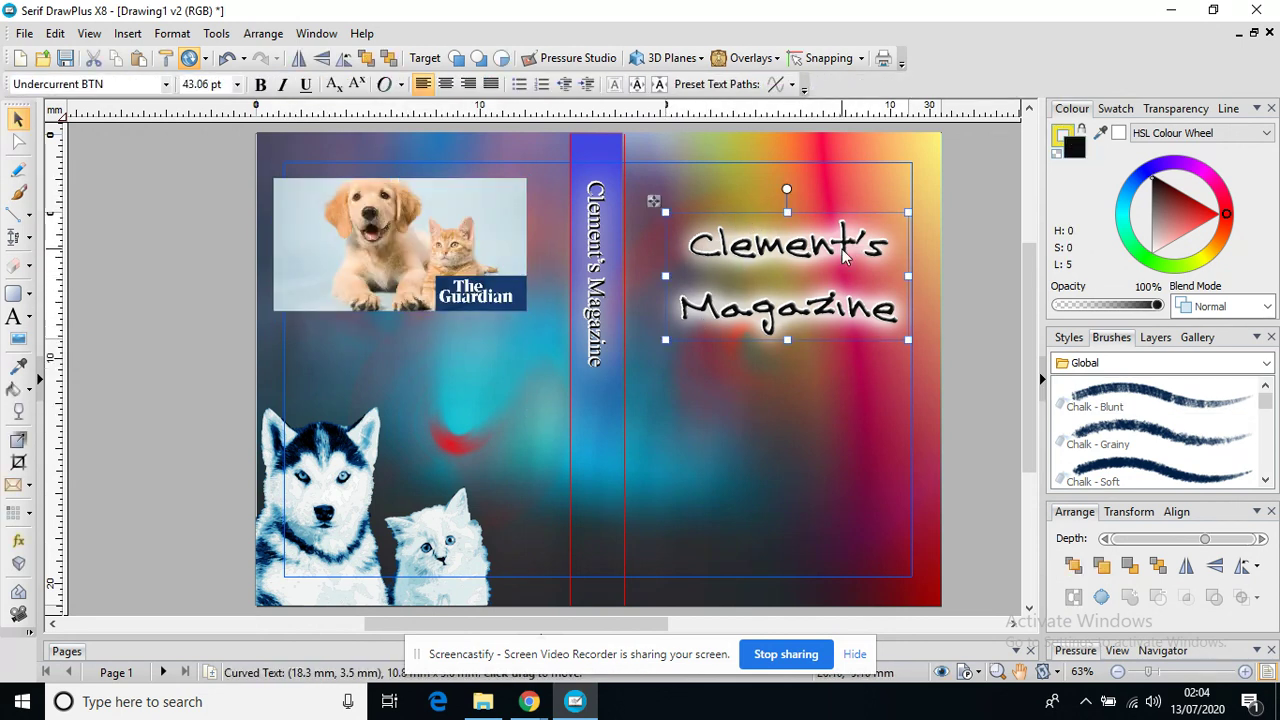
{"action": "left_click", "coordinate": [792, 88]}
{"action": "left_click", "coordinate": [803, 140]}
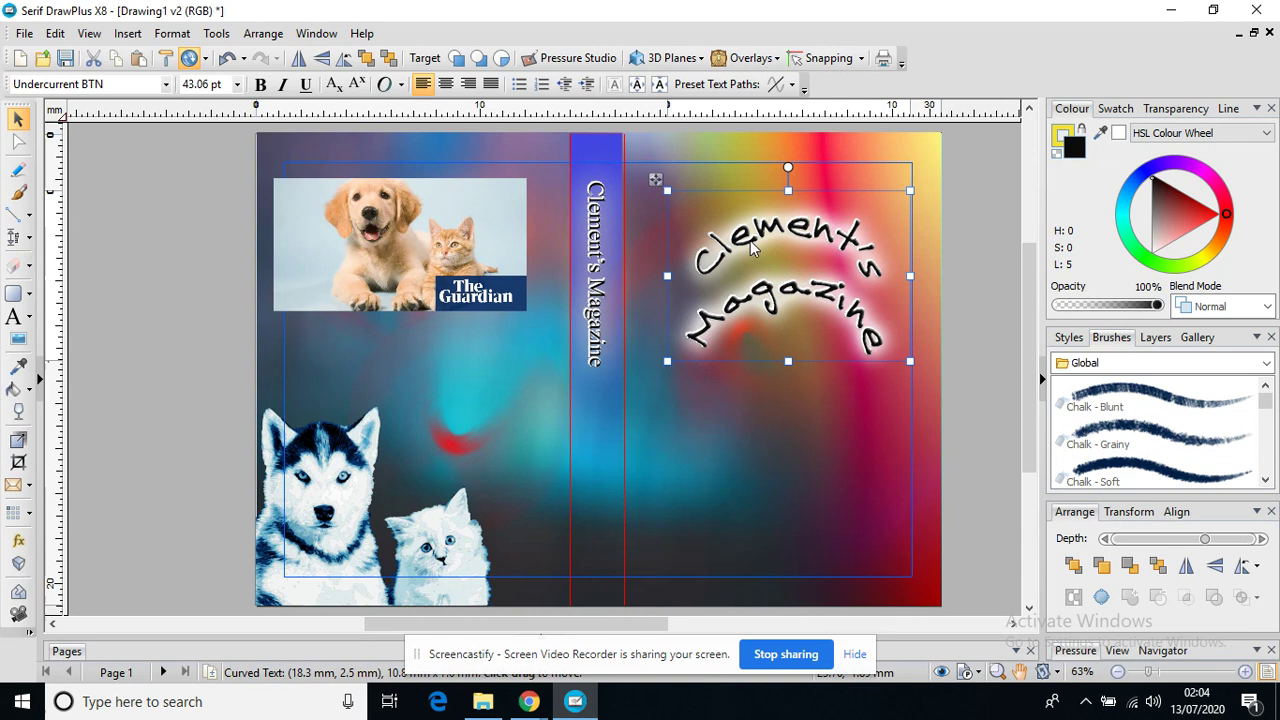
{"action": "left_click", "coordinate": [790, 85]}
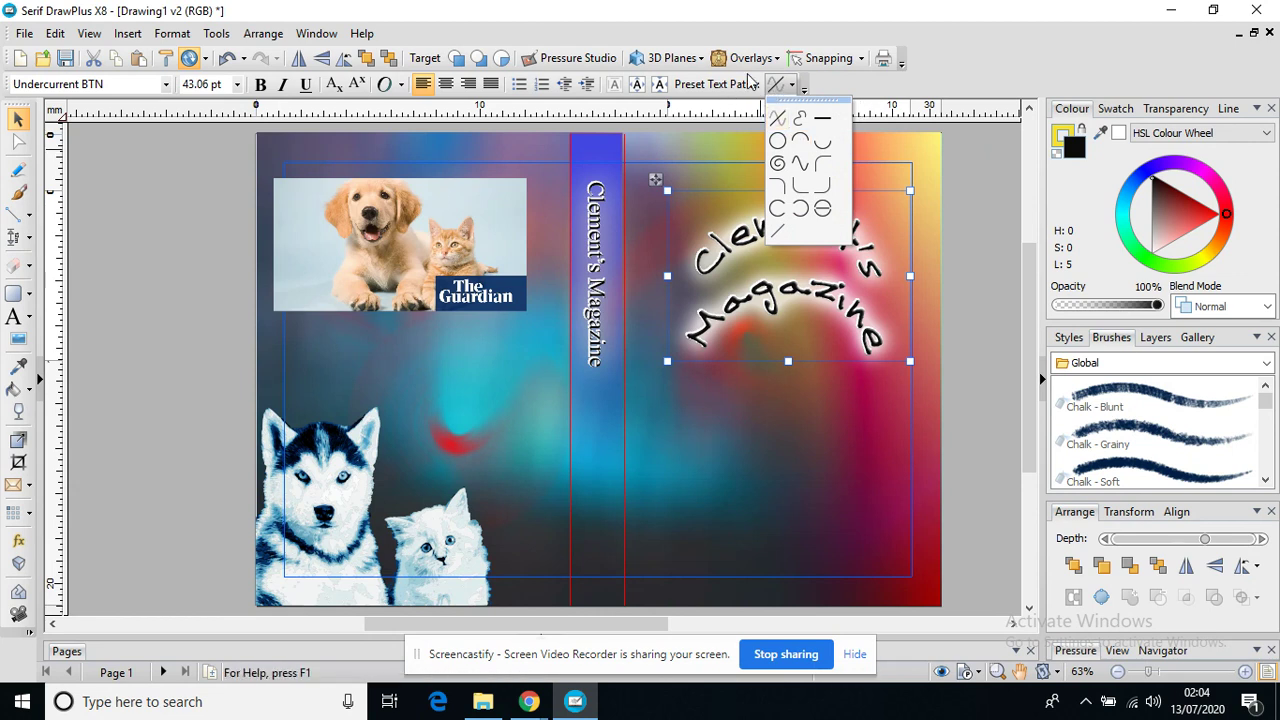
{"action": "left_click", "coordinate": [953, 192]}
{"action": "left_click", "coordinate": [315, 264]}
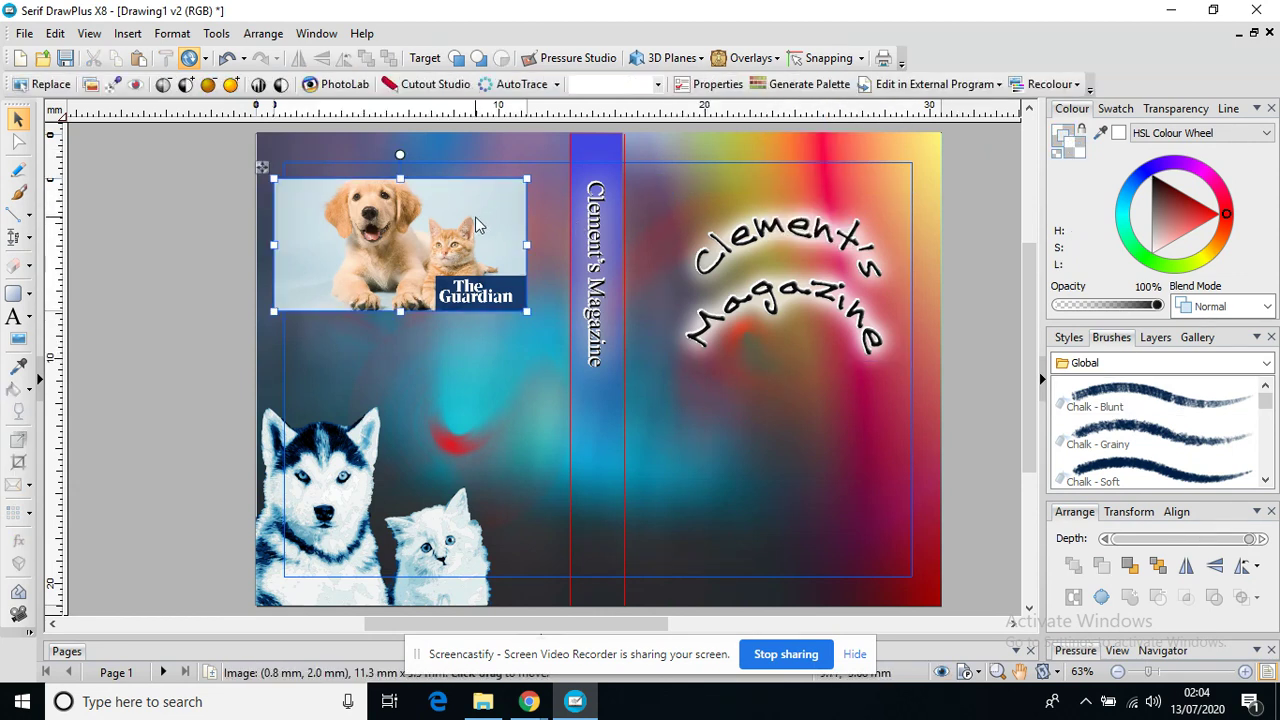
Open Cutout Studio on the dog-and-cat photo and enlarge the brush size
{"action": "left_click", "coordinate": [30, 272]}
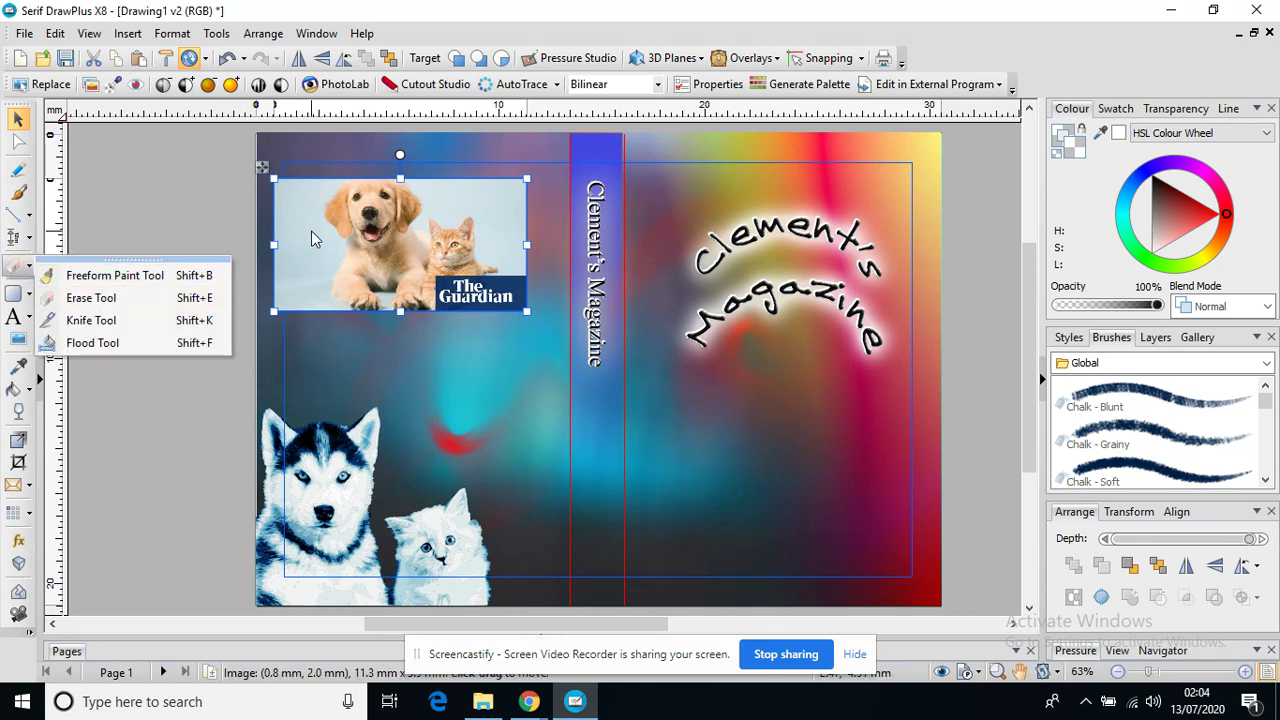
{"action": "left_click", "coordinate": [430, 84]}
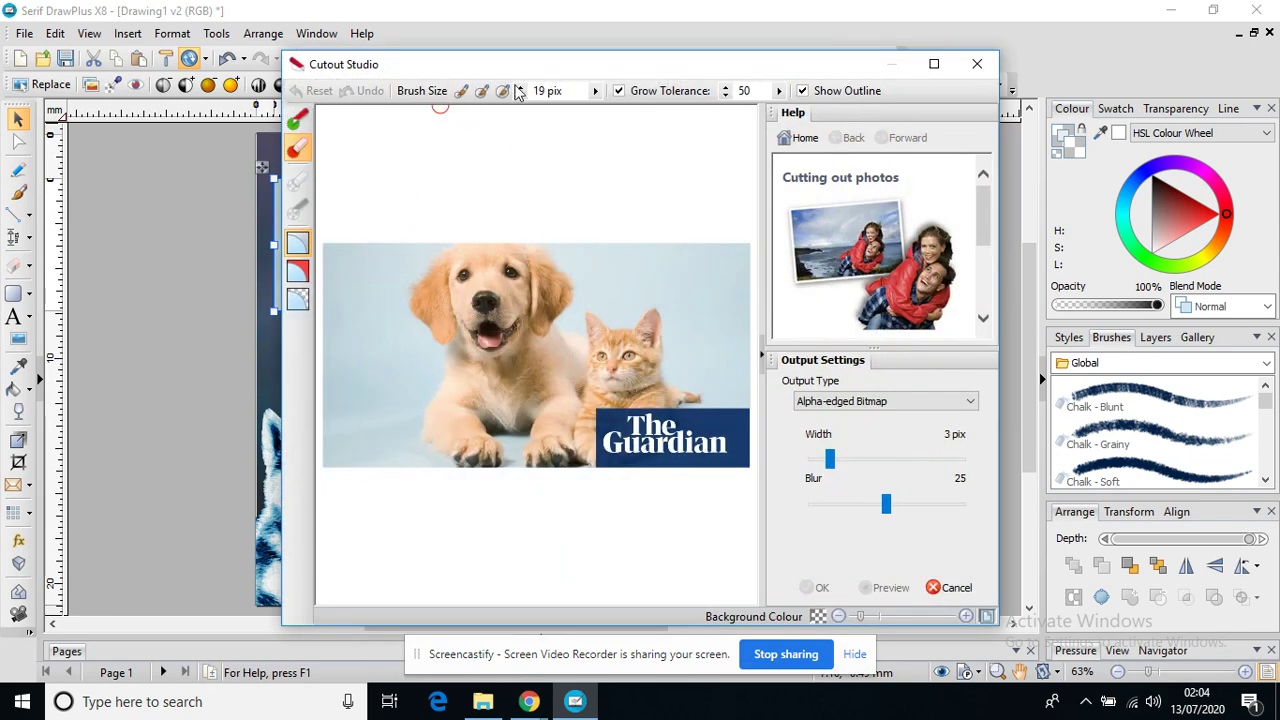
{"action": "left_click", "coordinate": [596, 92]}
{"action": "left_click_drag", "start_coordinate": [561, 116], "coordinate": [583, 117]}
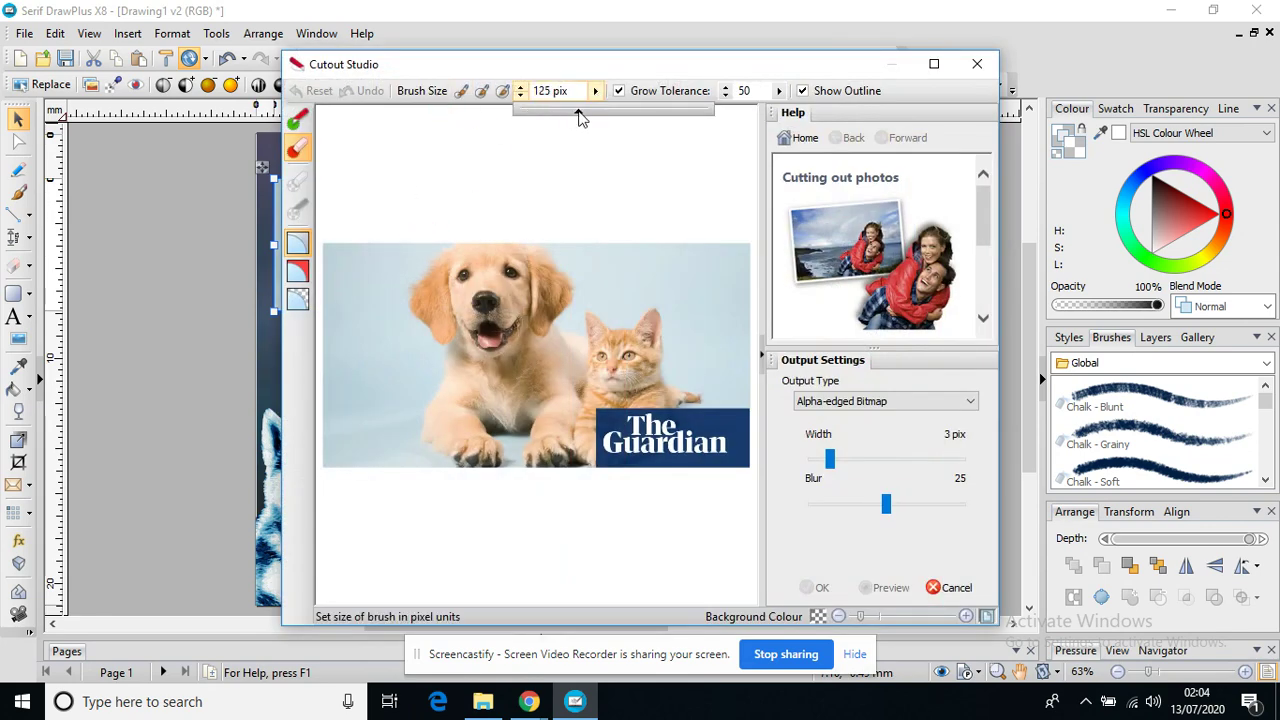
{"action": "left_click", "coordinate": [594, 92]}
Paint the light blue background left of the puppy and around the cat for discarding
{"action": "mouse_move", "coordinate": [371, 271]}
{"action": "left_mouse_down"}
{"action": "mouse_move", "coordinate": [343, 443]}
{"action": "mouse_move", "coordinate": [403, 477]}
{"action": "left_mouse_up"}
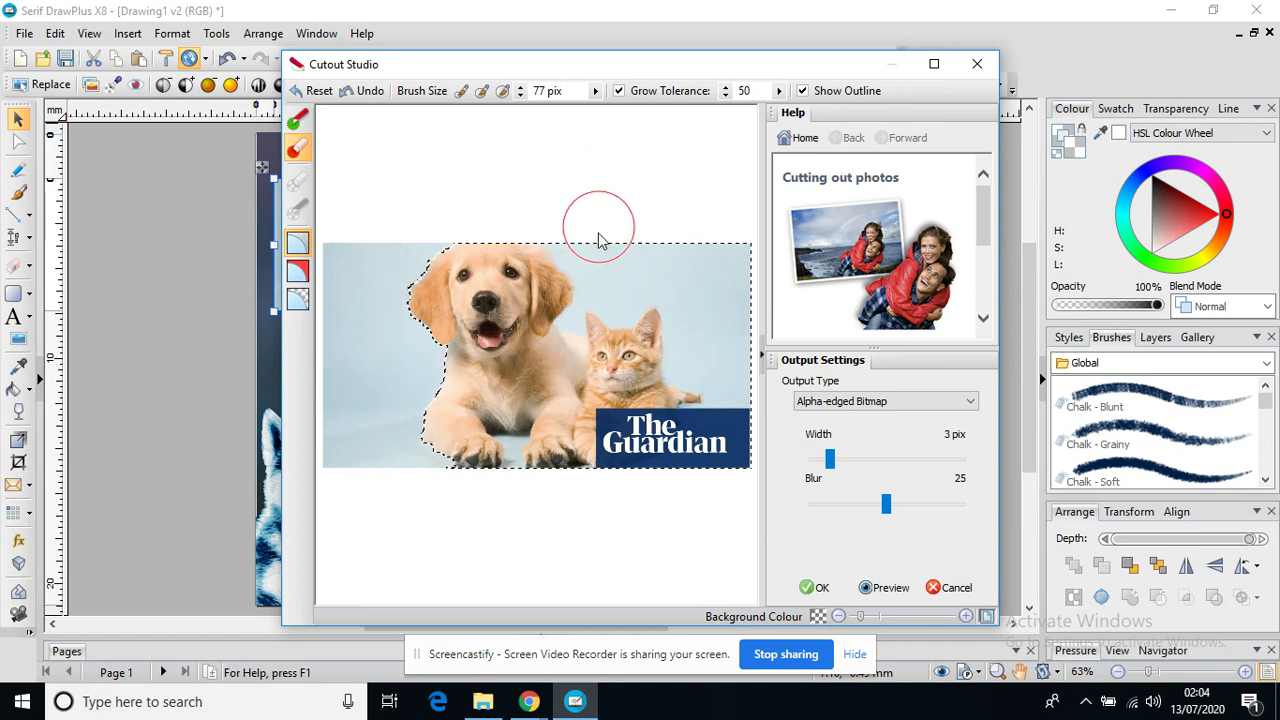
{"action": "mouse_move", "coordinate": [604, 255]}
{"action": "left_mouse_down"}
{"action": "mouse_move", "coordinate": [634, 271]}
{"action": "mouse_move", "coordinate": [737, 243]}
{"action": "mouse_move", "coordinate": [738, 291]}
{"action": "left_mouse_up"}
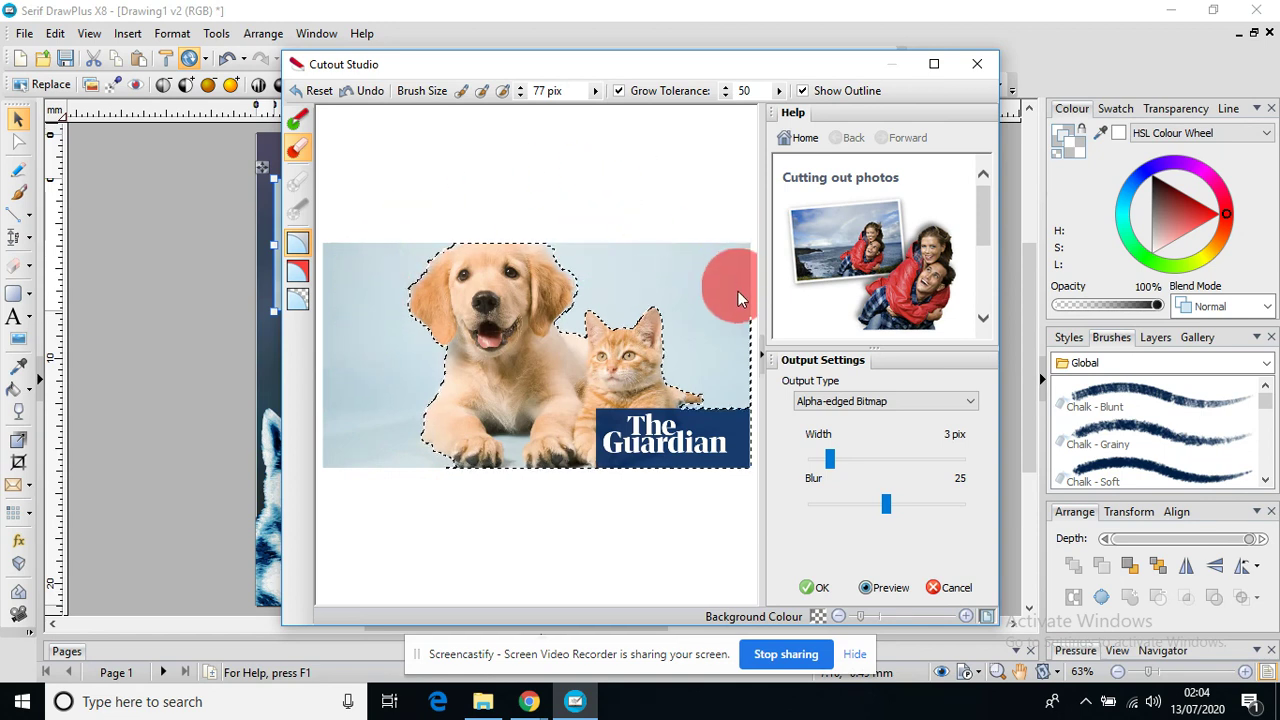
{"action": "left_click_drag", "start_coordinate": [737, 343], "coordinate": [752, 377]}
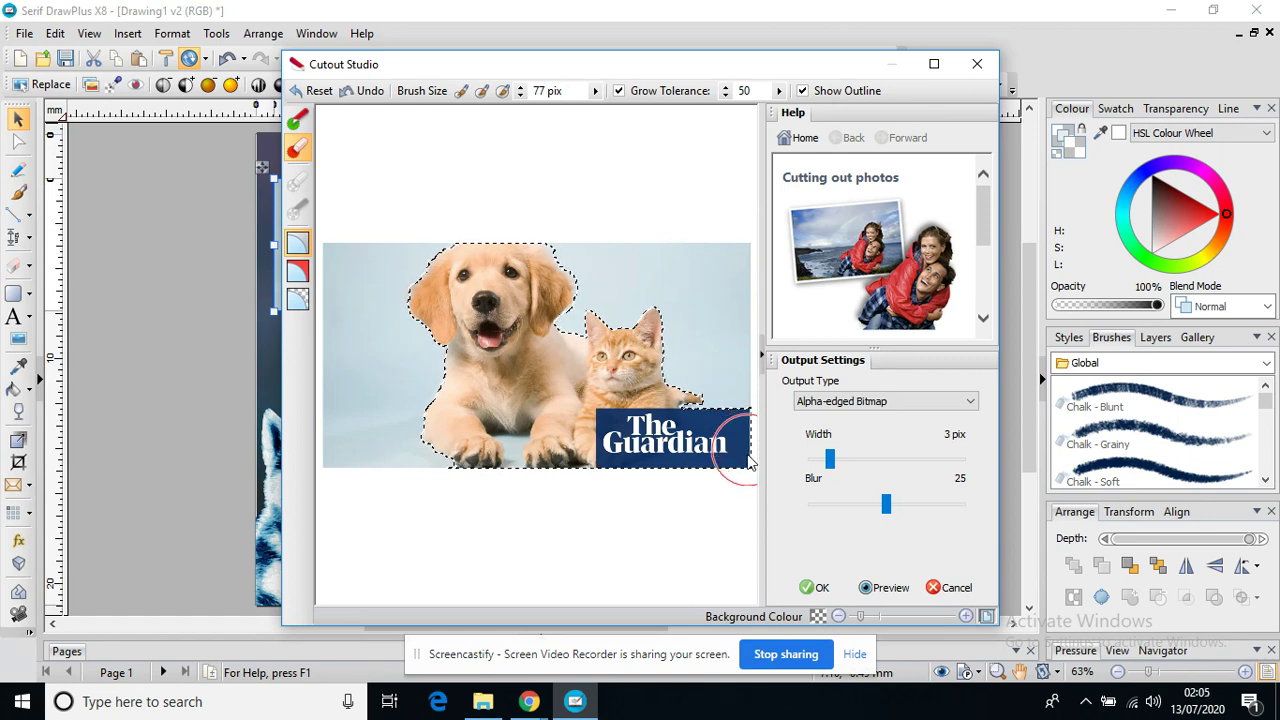
Apply the cutout, then enlarge the pets cut-out and move it to the cover's top-left
{"action": "left_click", "coordinate": [822, 588]}
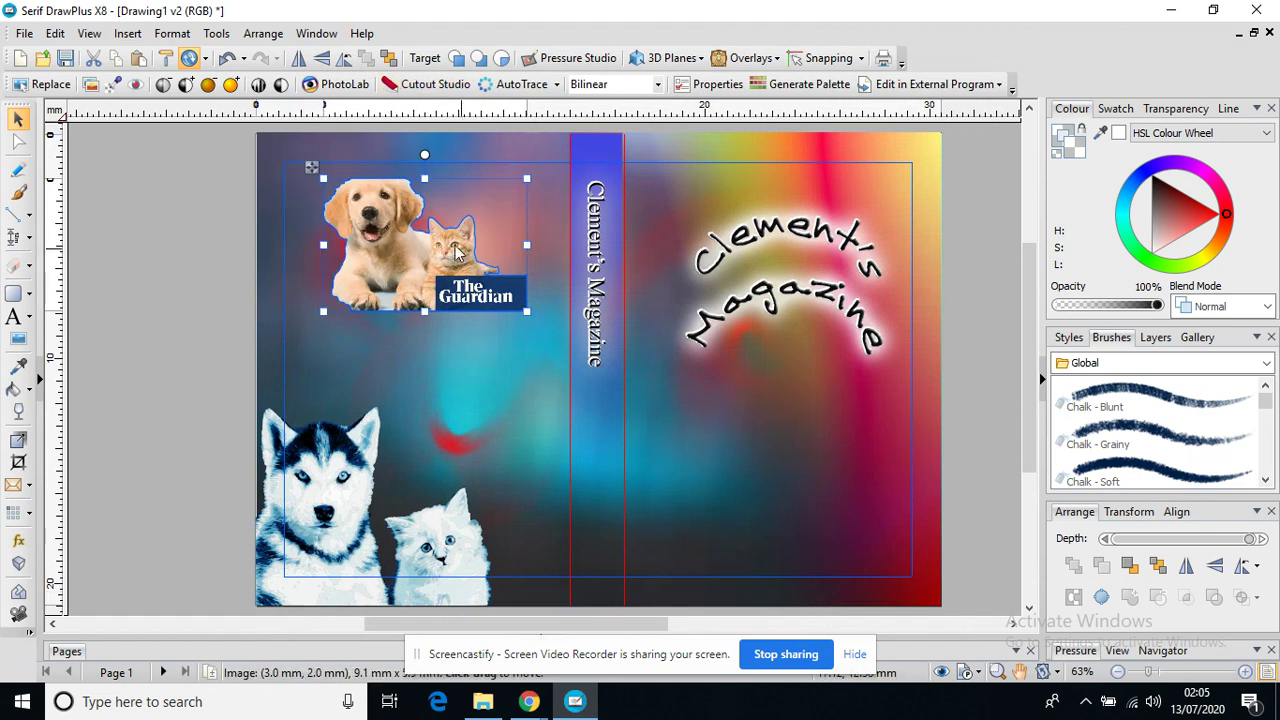
{"action": "left_click_drag", "start_coordinate": [434, 263], "coordinate": [778, 445]}
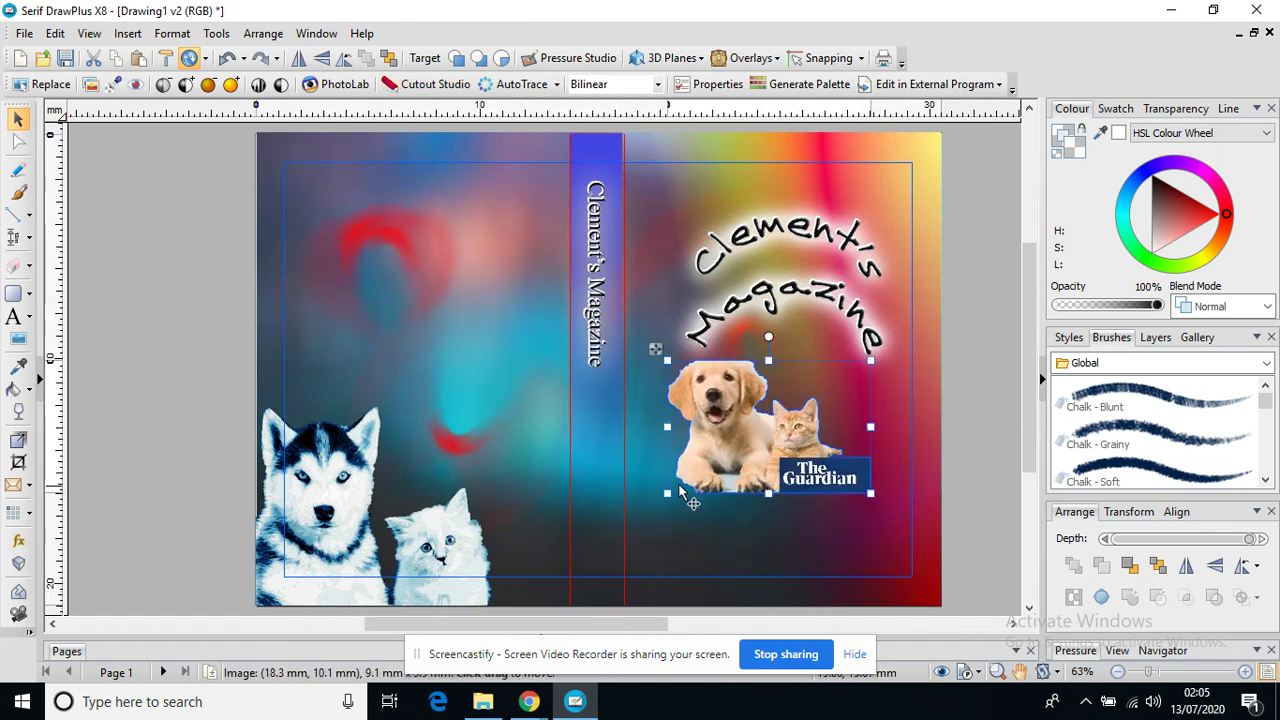
{"action": "left_click_drag", "start_coordinate": [670, 494], "coordinate": [555, 560]}
{"action": "left_click_drag", "start_coordinate": [770, 515], "coordinate": [494, 320]}
Erase the background patch between the puppy's paws with a 15-pixel brush and apply
{"action": "left_click", "coordinate": [434, 86]}
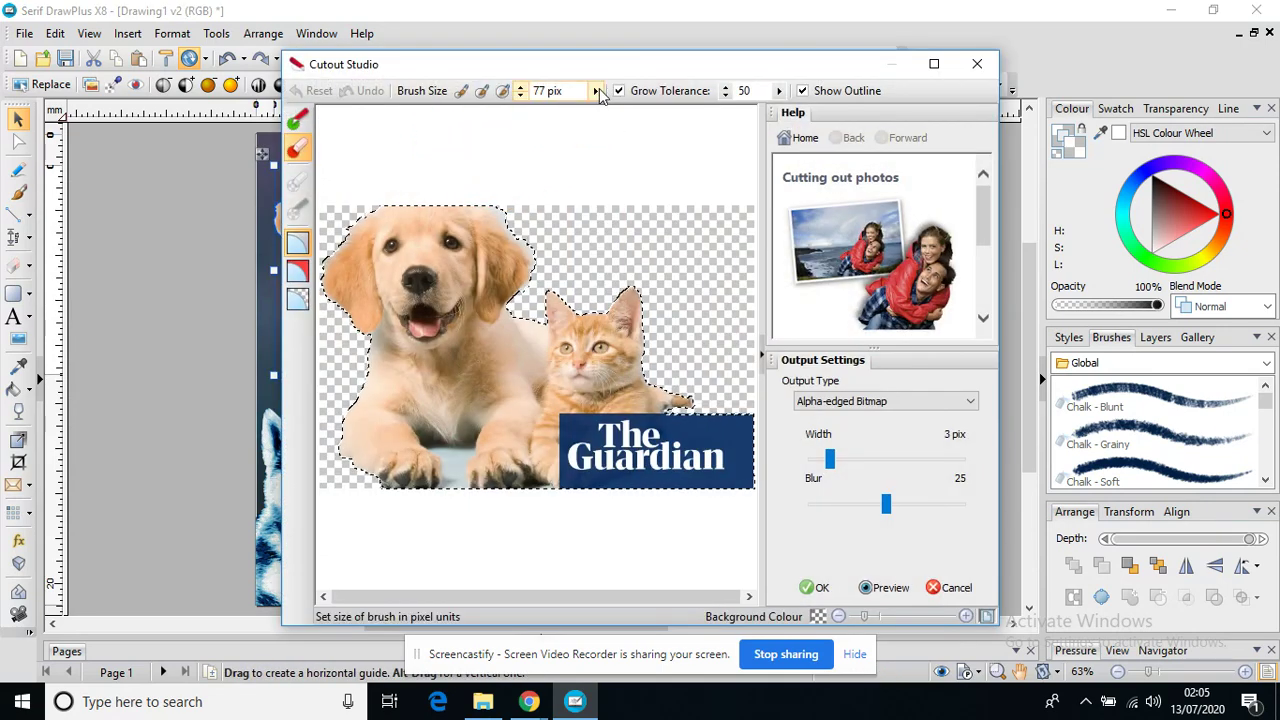
{"action": "left_click", "coordinate": [595, 90]}
{"action": "left_click_drag", "start_coordinate": [560, 120], "coordinate": [522, 118]}
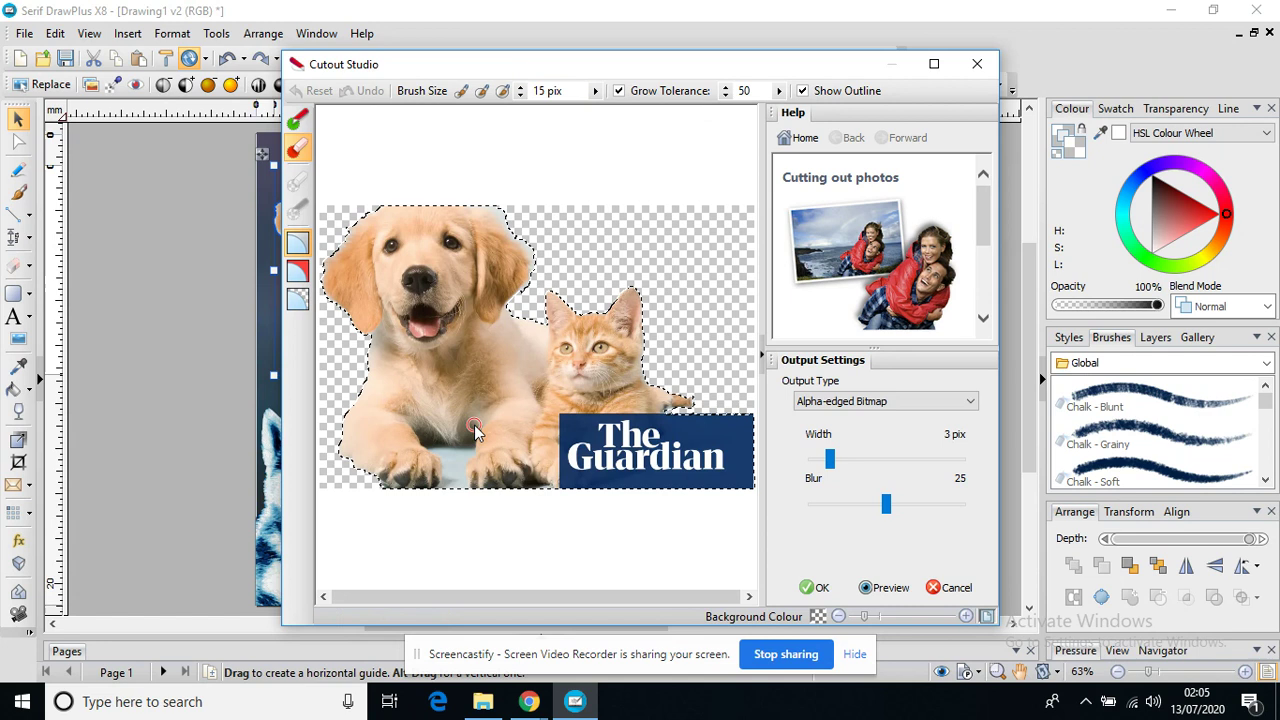
{"action": "left_click_drag", "start_coordinate": [456, 459], "coordinate": [452, 485]}
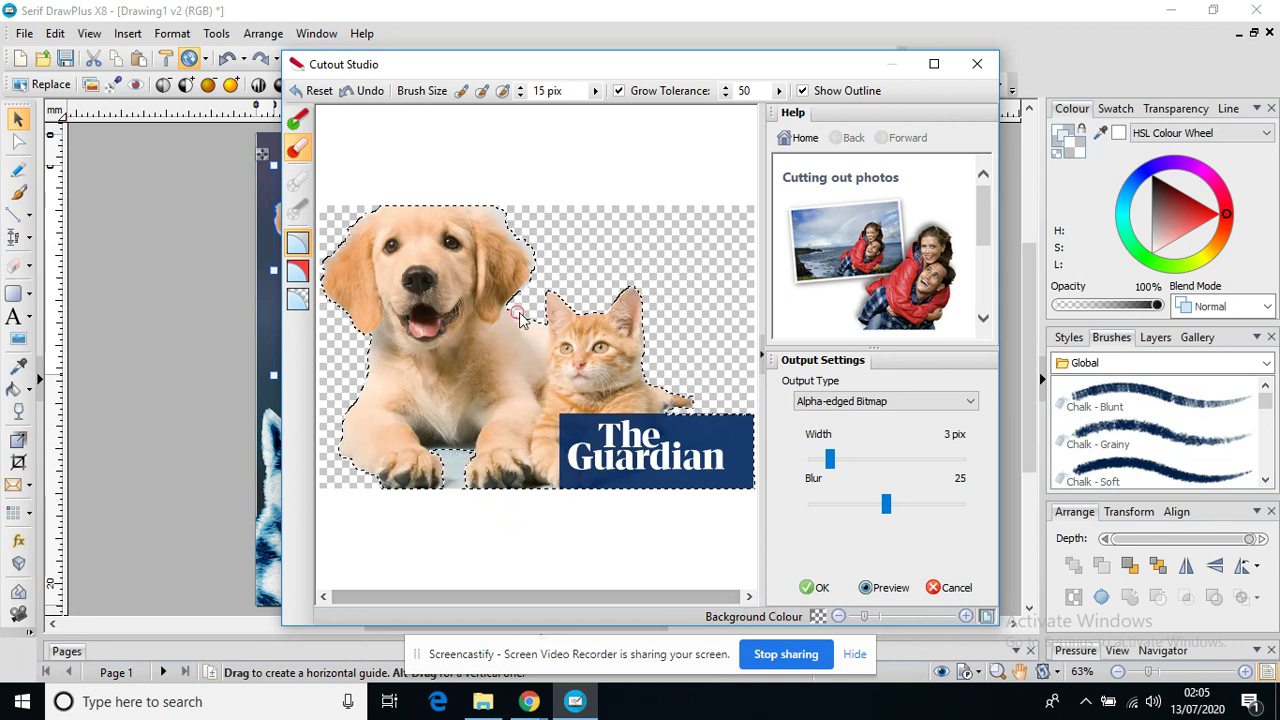
{"action": "left_click", "coordinate": [812, 587]}
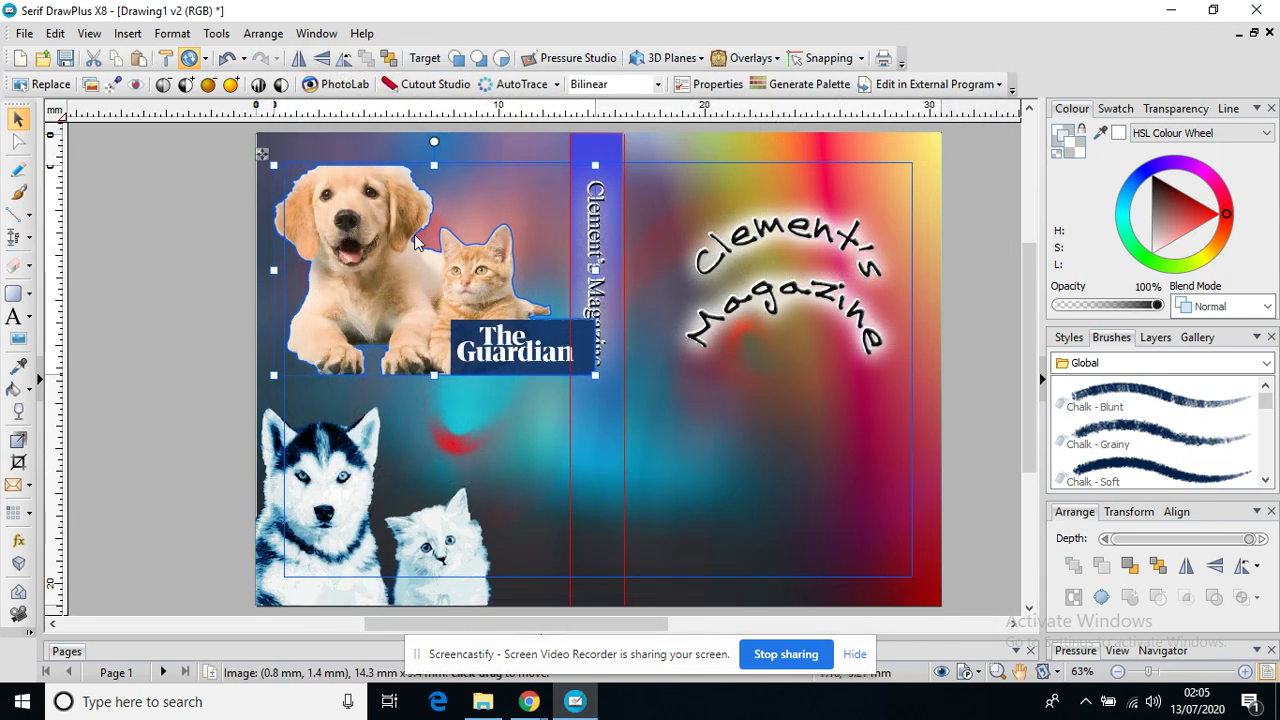
Paint out The Guardian logo beneath the cat with a 79-pixel discard brush and apply the cutout
{"action": "left_click", "coordinate": [434, 86]}
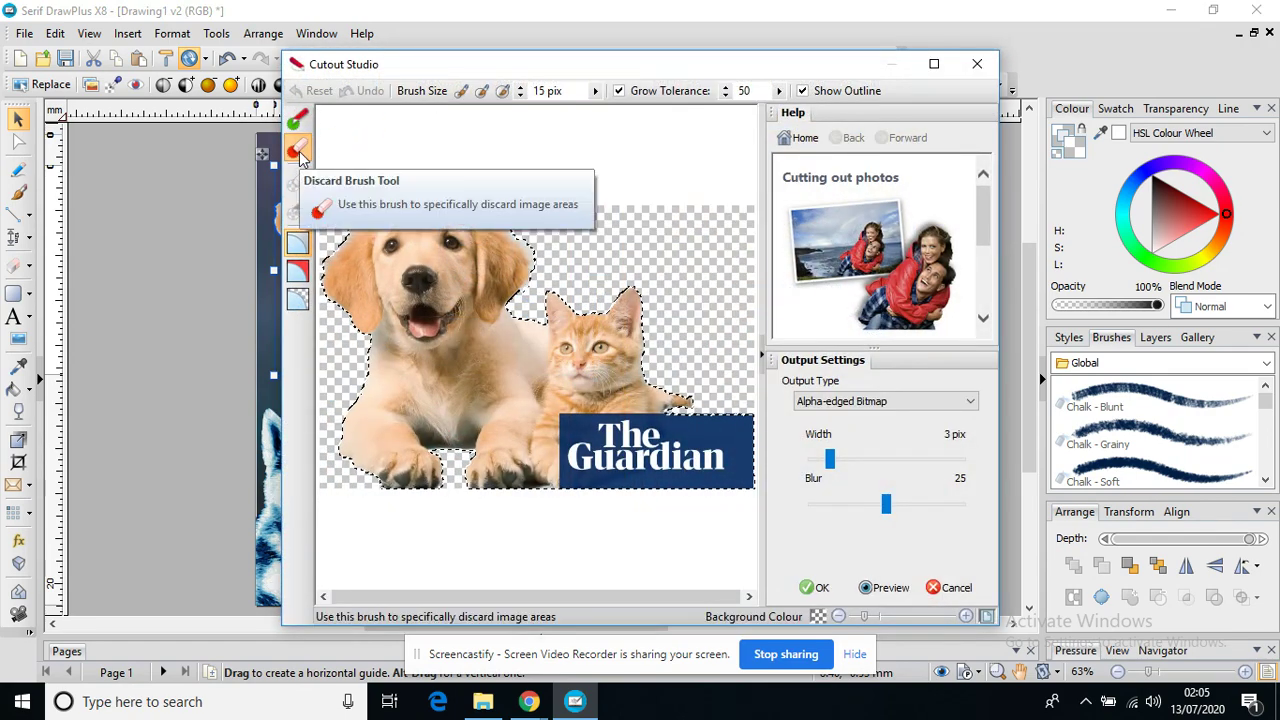
{"action": "left_click", "coordinate": [300, 152]}
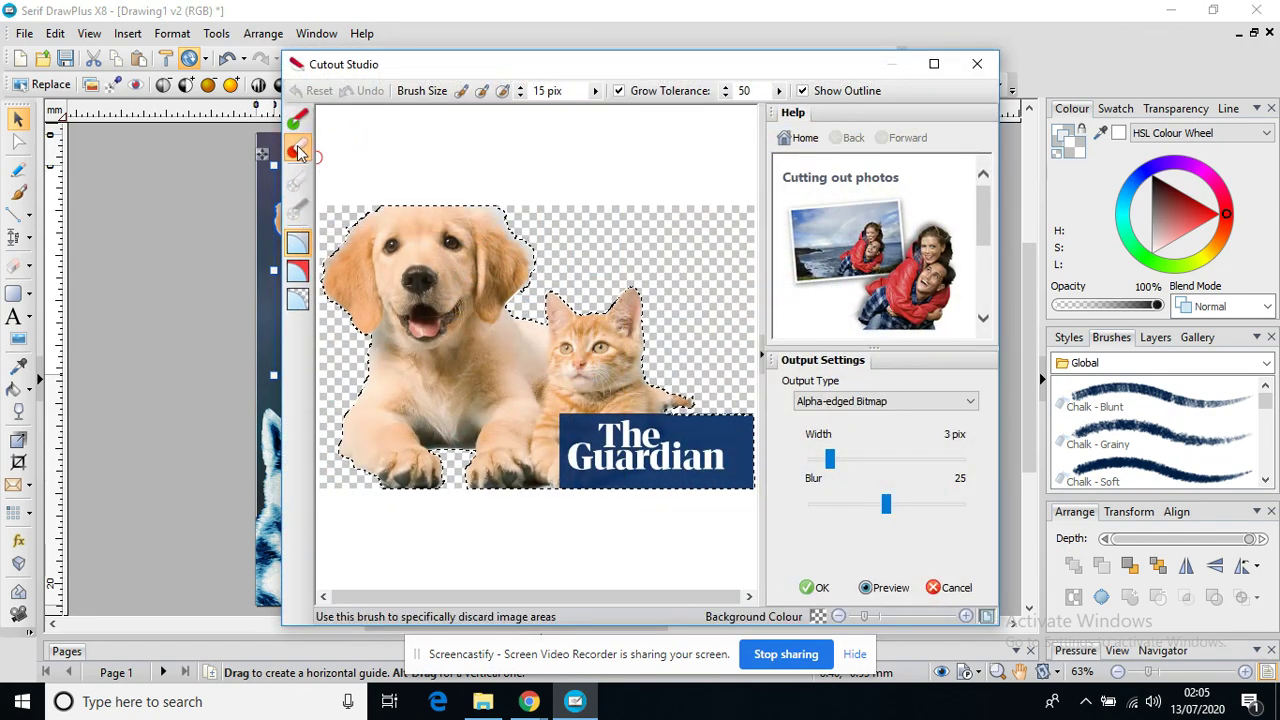
{"action": "left_click", "coordinate": [300, 122]}
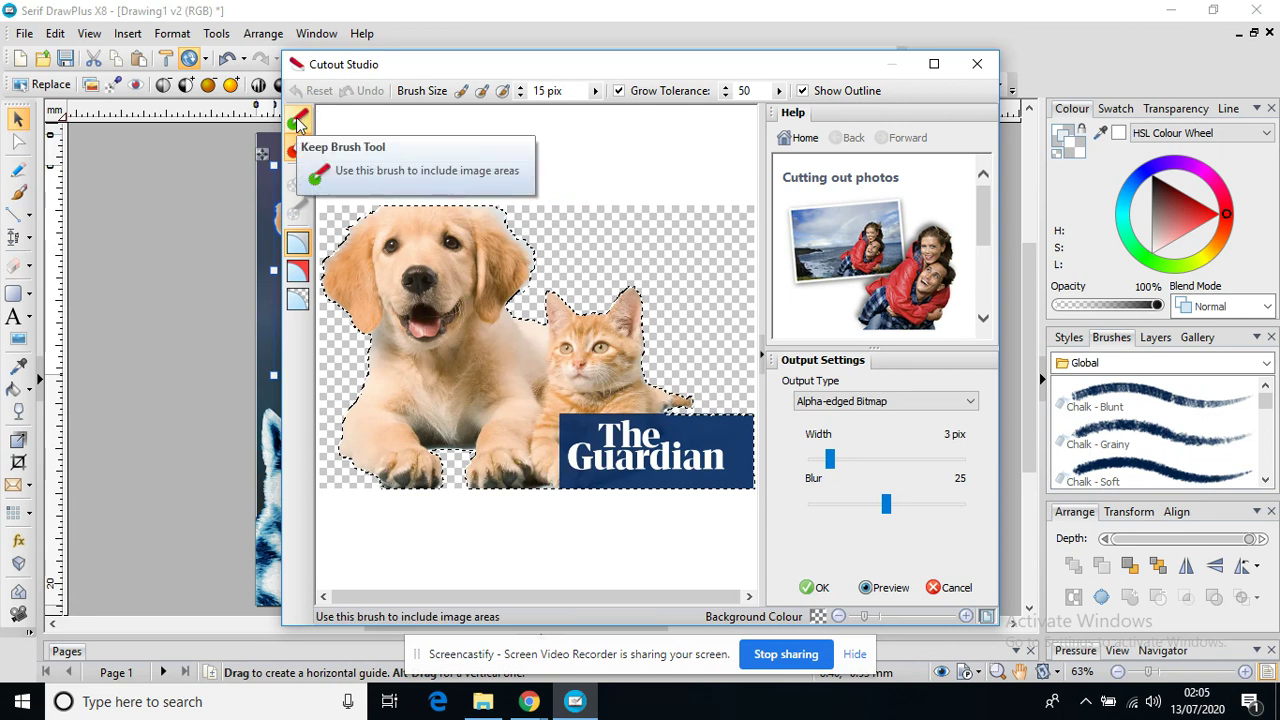
{"action": "left_click", "coordinate": [300, 152]}
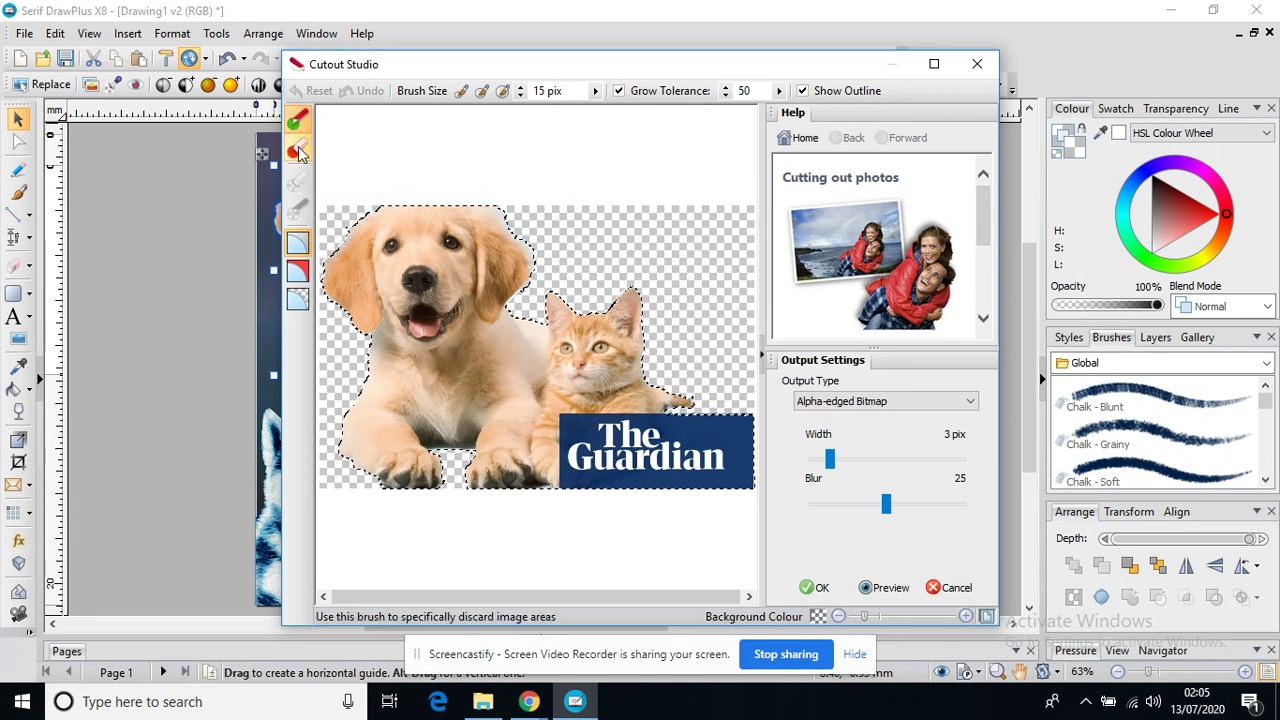
{"action": "left_click", "coordinate": [300, 152]}
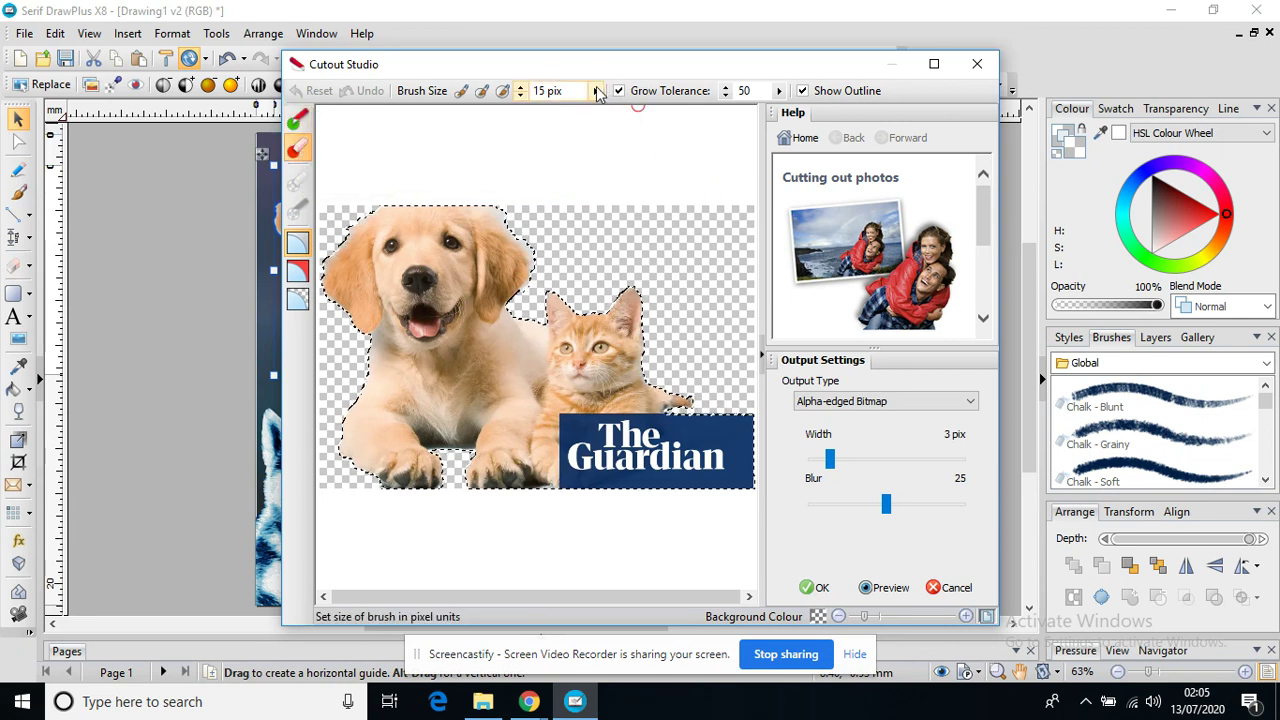
{"action": "left_click", "coordinate": [597, 91]}
{"action": "left_click_drag", "start_coordinate": [530, 109], "coordinate": [557, 112]}
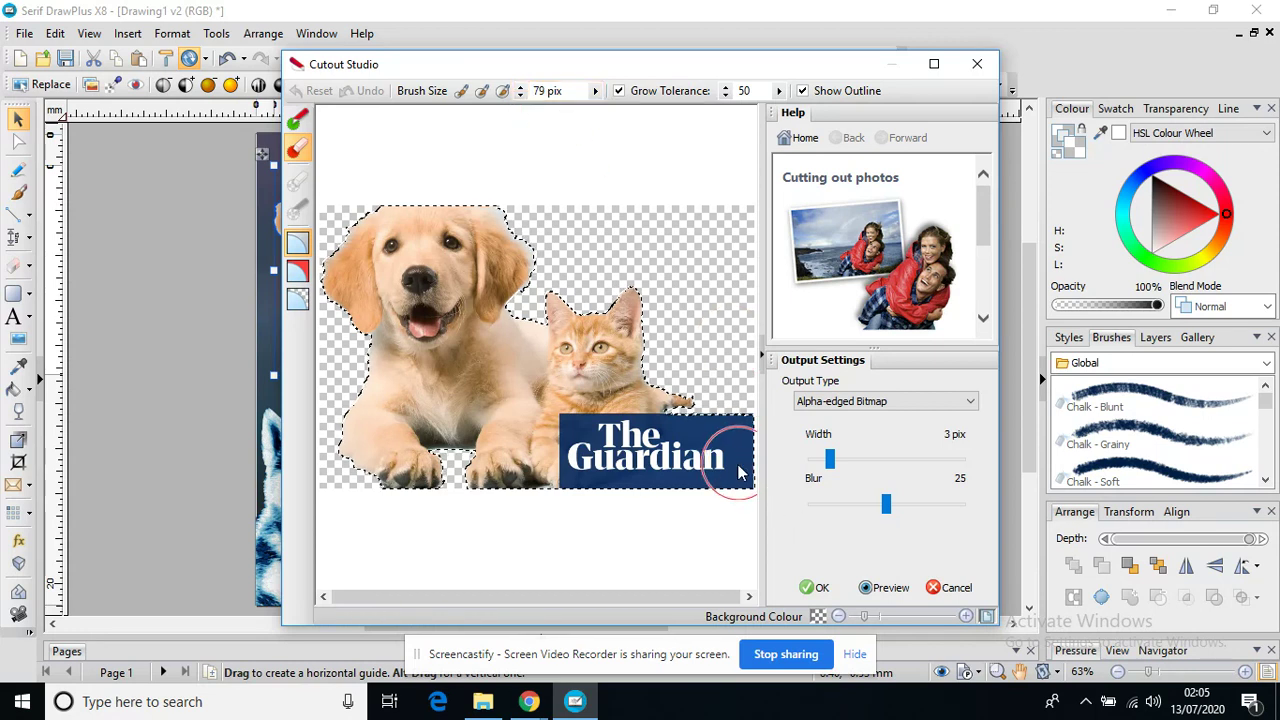
{"action": "mouse_move", "coordinate": [740, 472]}
{"action": "left_mouse_down"}
{"action": "mouse_move", "coordinate": [700, 440]}
{"action": "mouse_move", "coordinate": [651, 463]}
{"action": "mouse_move", "coordinate": [663, 470]}
{"action": "mouse_move", "coordinate": [686, 436]}
{"action": "mouse_move", "coordinate": [635, 455]}
{"action": "mouse_move", "coordinate": [598, 446]}
{"action": "mouse_move", "coordinate": [601, 470]}
{"action": "left_mouse_up"}
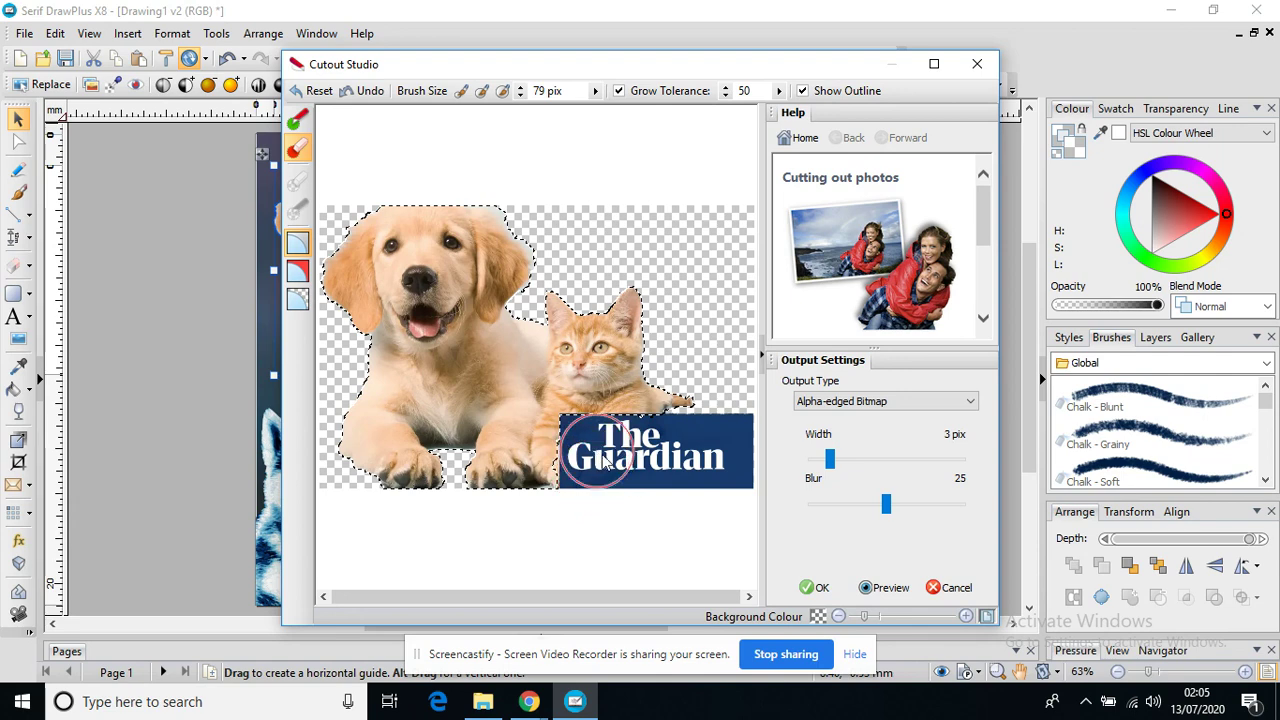
{"action": "left_click", "coordinate": [818, 589]}
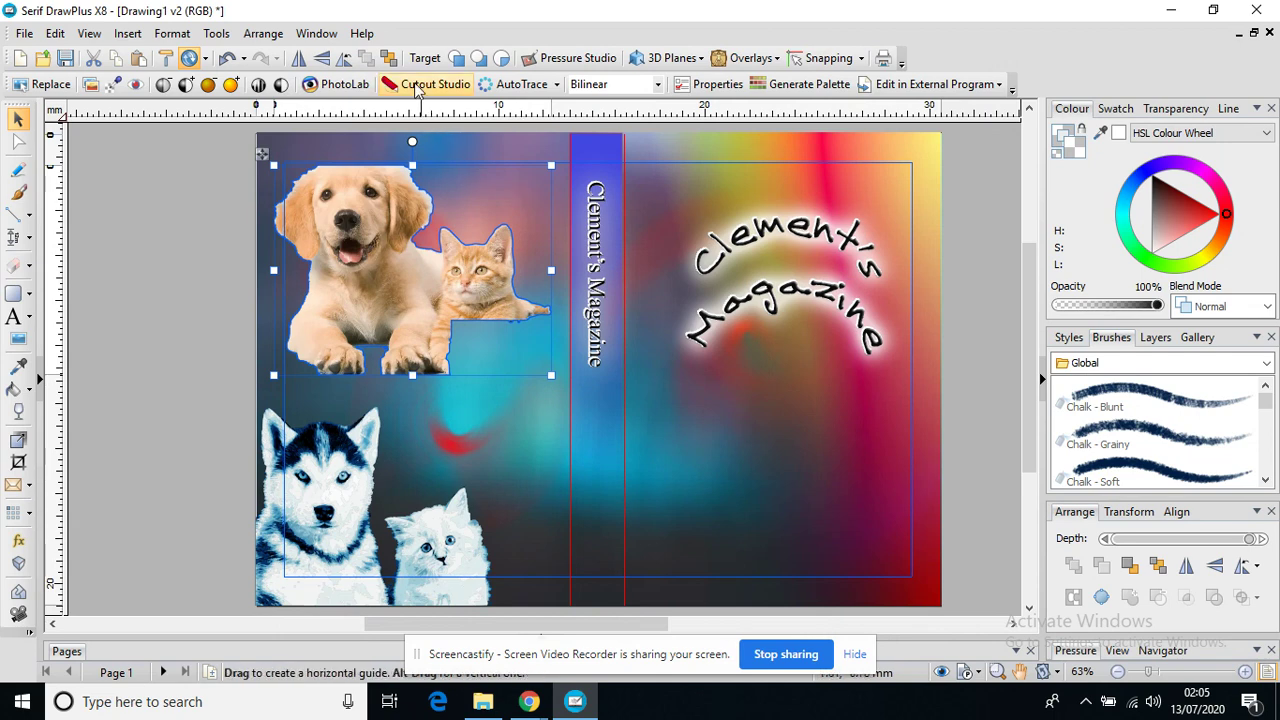
Mark the empty area below the cat with the Keep brush and apply the revised cut-out
{"action": "left_click", "coordinate": [420, 86]}
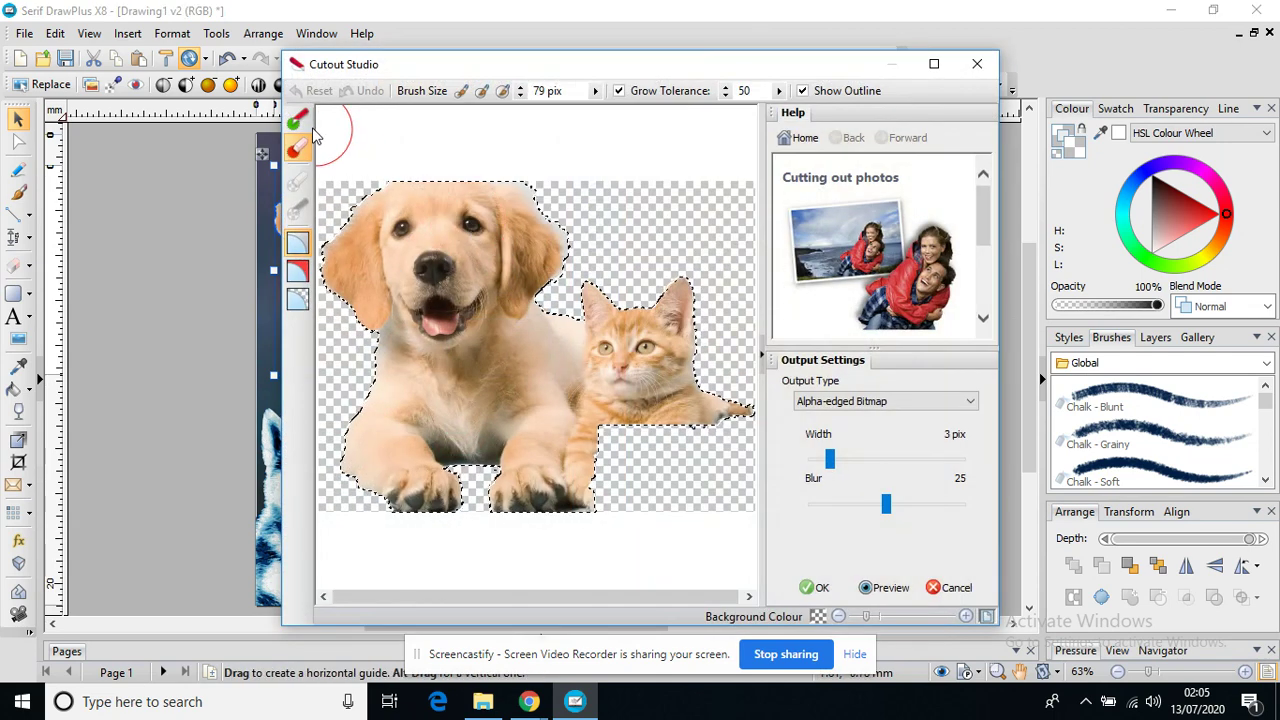
{"action": "left_click", "coordinate": [297, 119]}
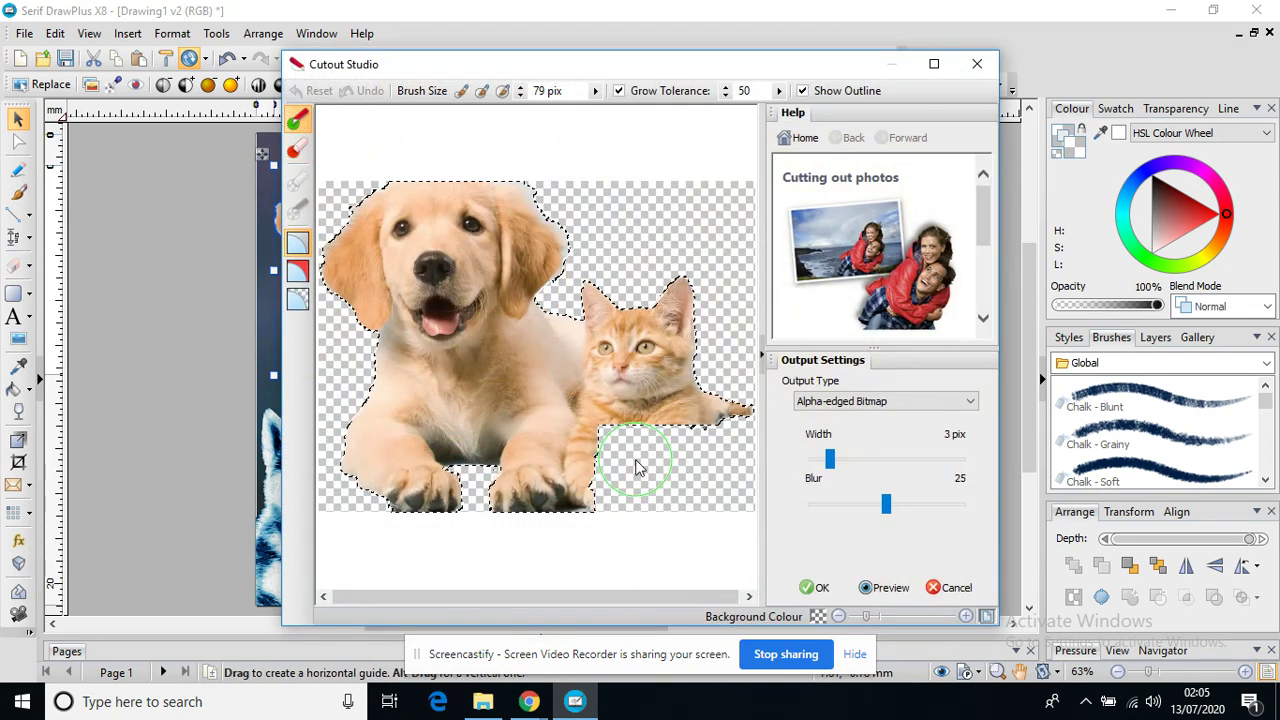
{"action": "mouse_move", "coordinate": [638, 467]}
{"action": "left_mouse_down"}
{"action": "mouse_move", "coordinate": [700, 482]}
{"action": "mouse_move", "coordinate": [648, 475]}
{"action": "left_mouse_up"}
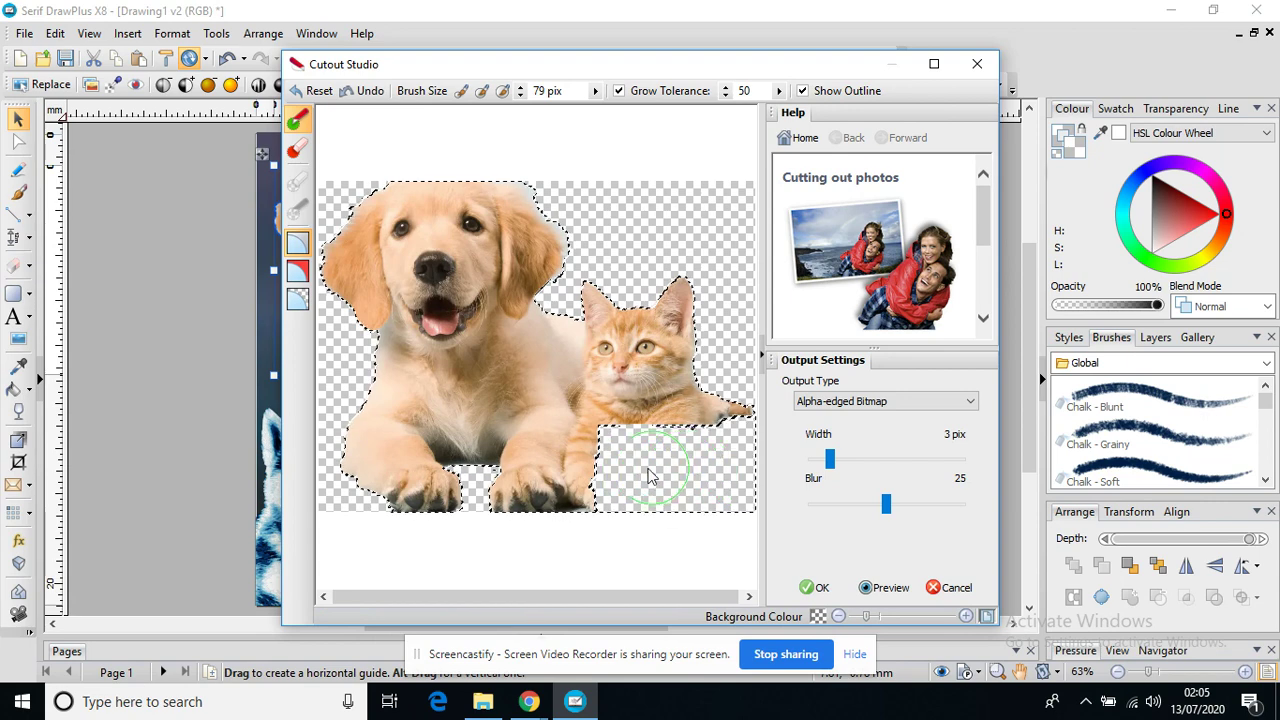
{"action": "left_click", "coordinate": [838, 590]}
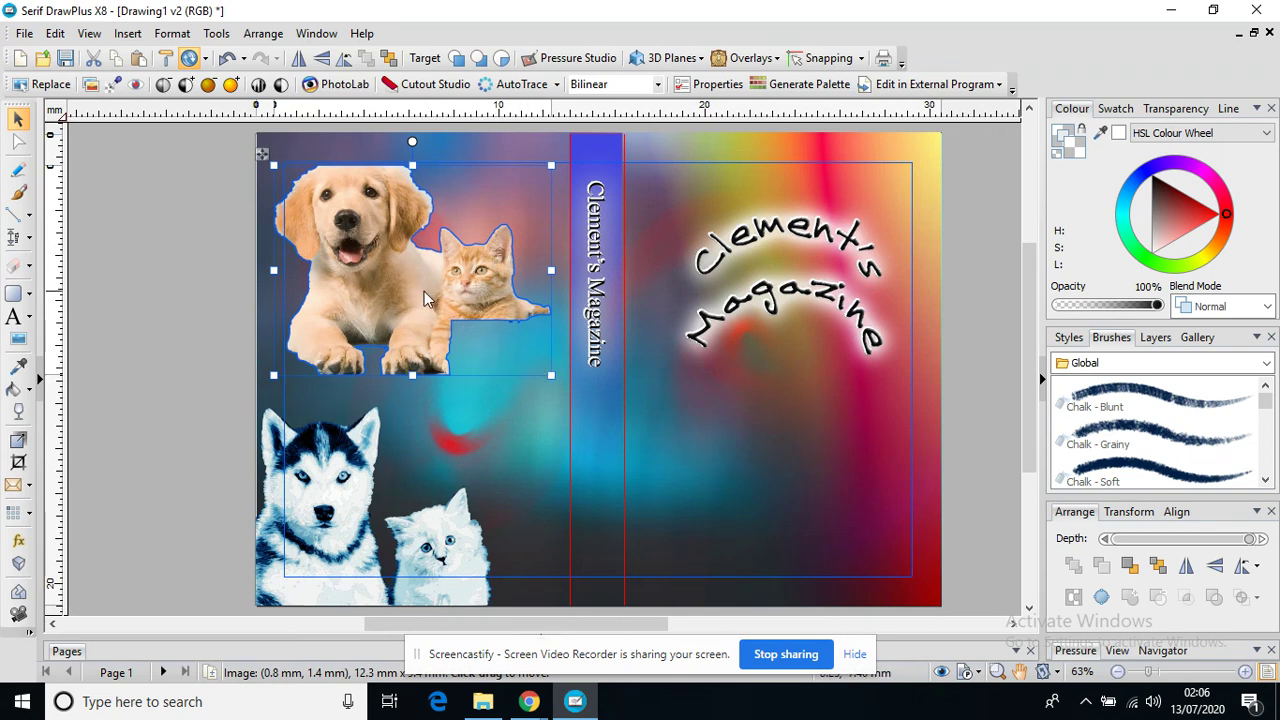
Nudge the dog-and-cat cut-out down and right, then launch AutoTrace on it
{"action": "left_click_drag", "start_coordinate": [424, 291], "coordinate": [465, 346]}
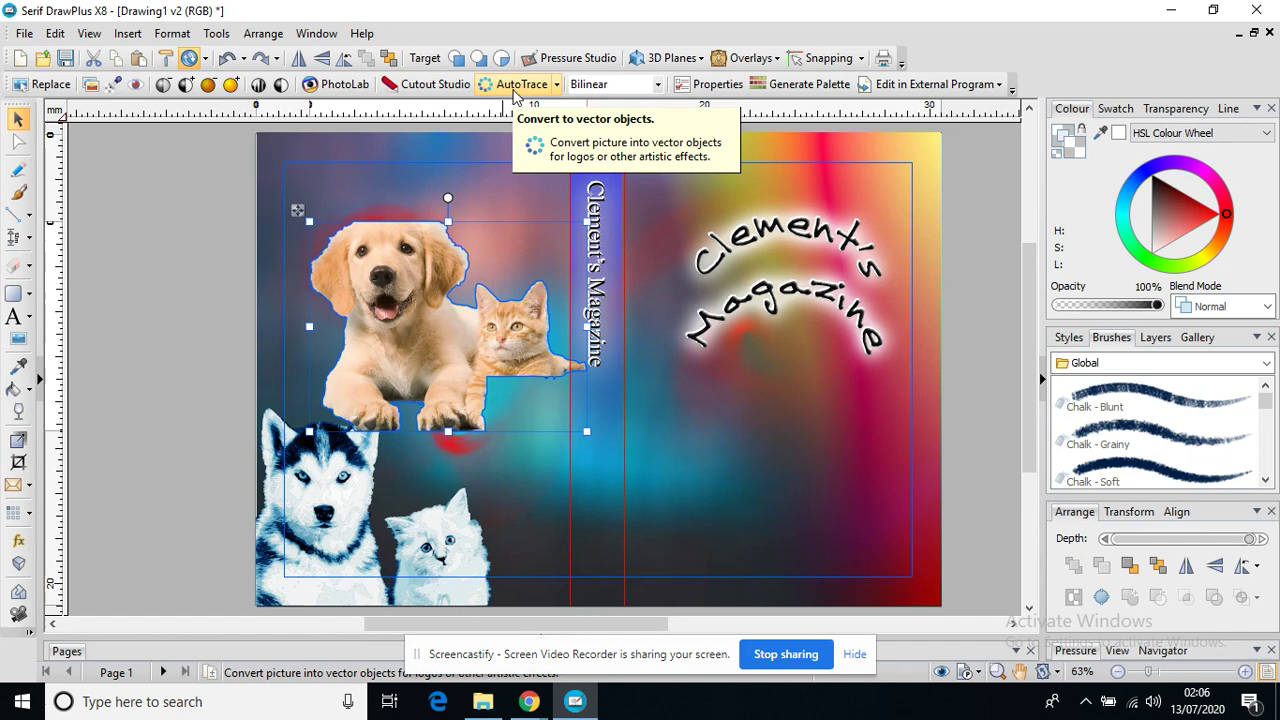
{"action": "left_click", "coordinate": [513, 86]}
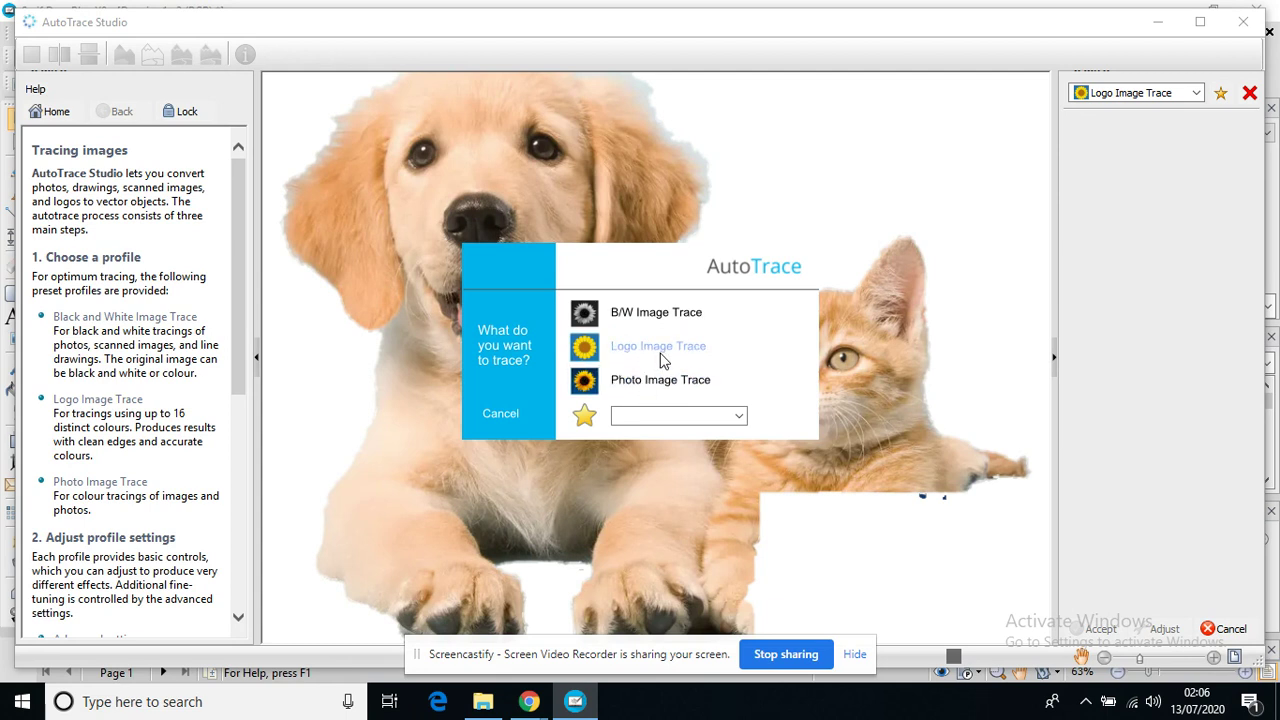
Pick the Logo Image Trace profile and raise Smoothing Filter to 14
{"action": "left_click", "coordinate": [658, 346]}
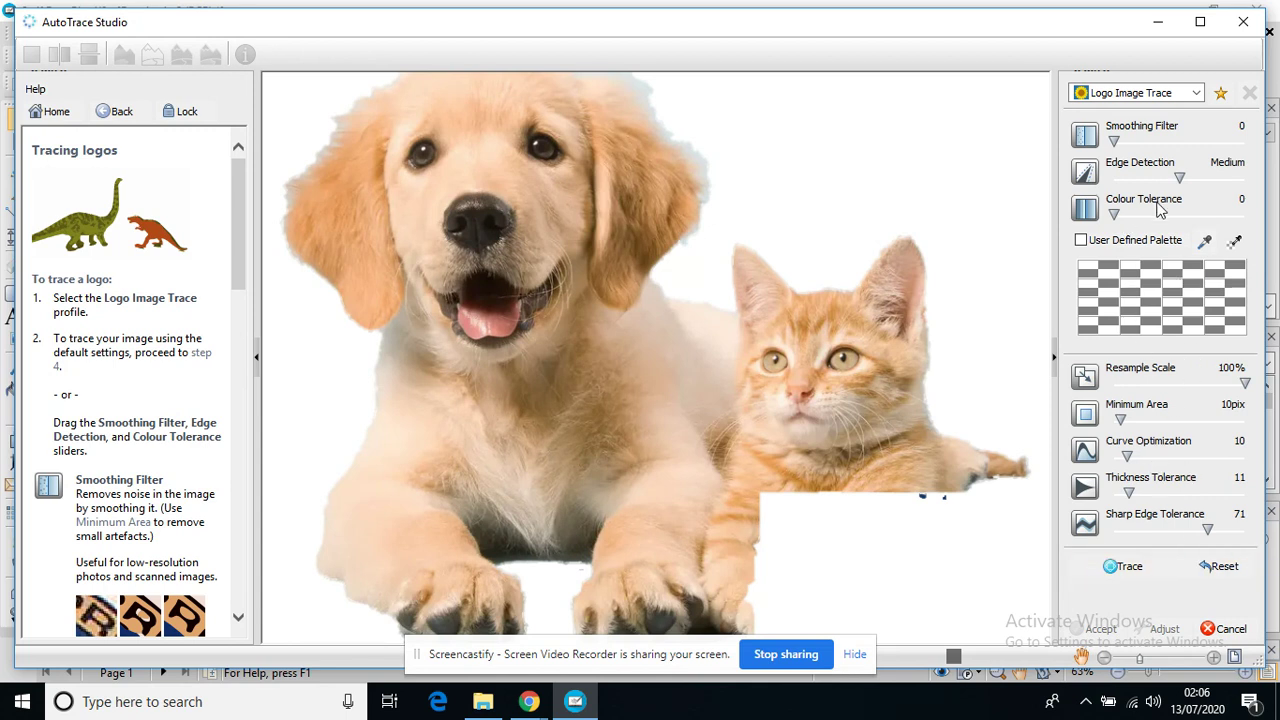
{"action": "left_click", "coordinate": [1135, 142]}
Run a trace, reset settings, discard the result, and relaunch AutoTrace on the pets picture
{"action": "left_click", "coordinate": [1128, 567]}
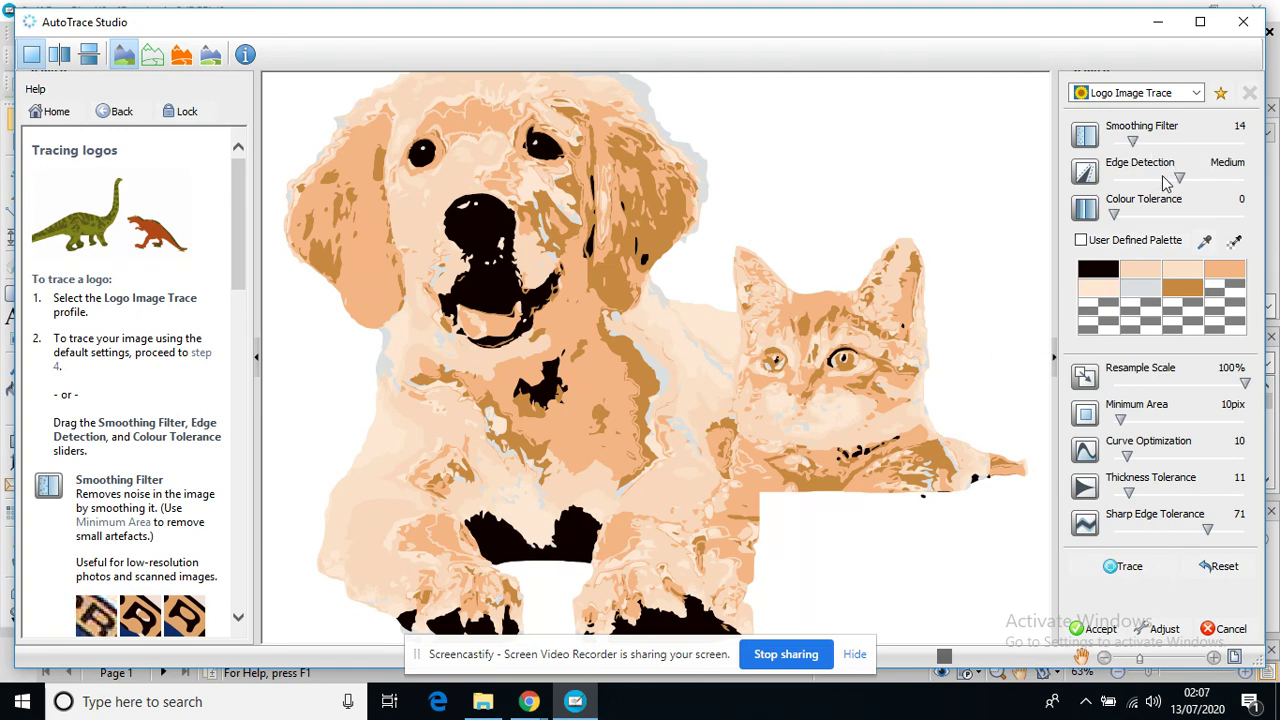
{"action": "left_click", "coordinate": [1222, 568]}
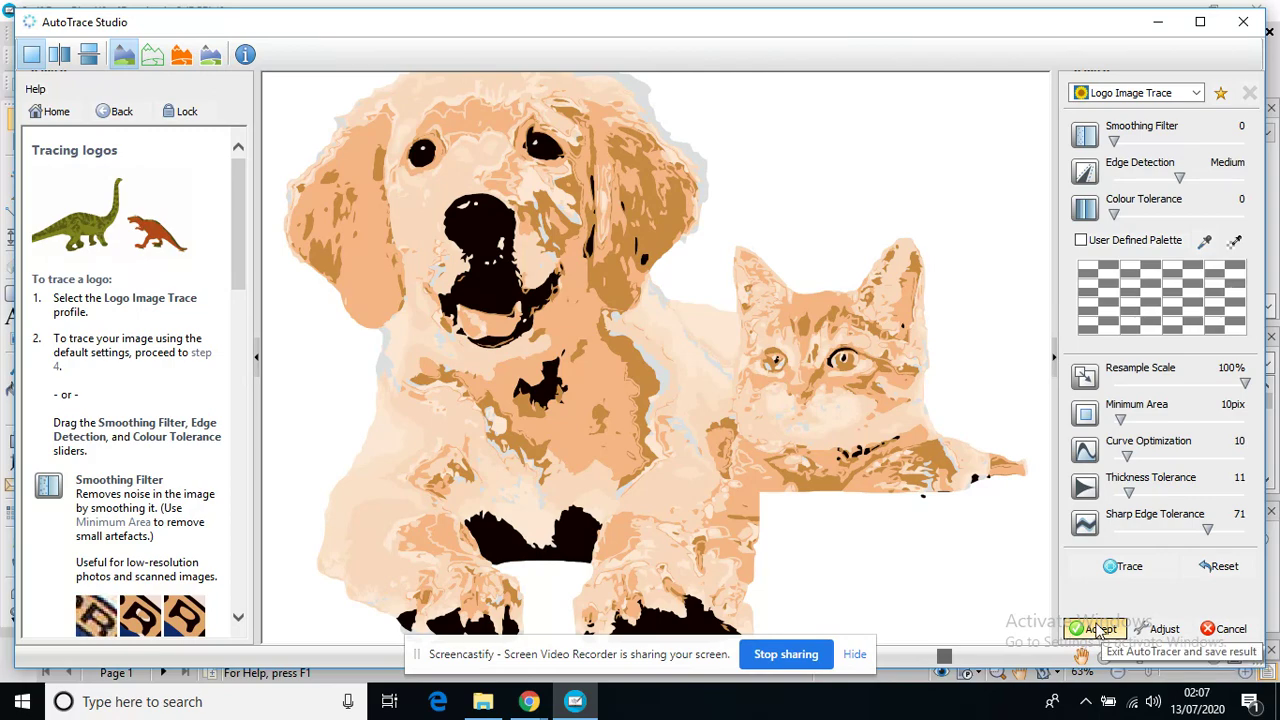
{"action": "left_click", "coordinate": [1225, 630]}
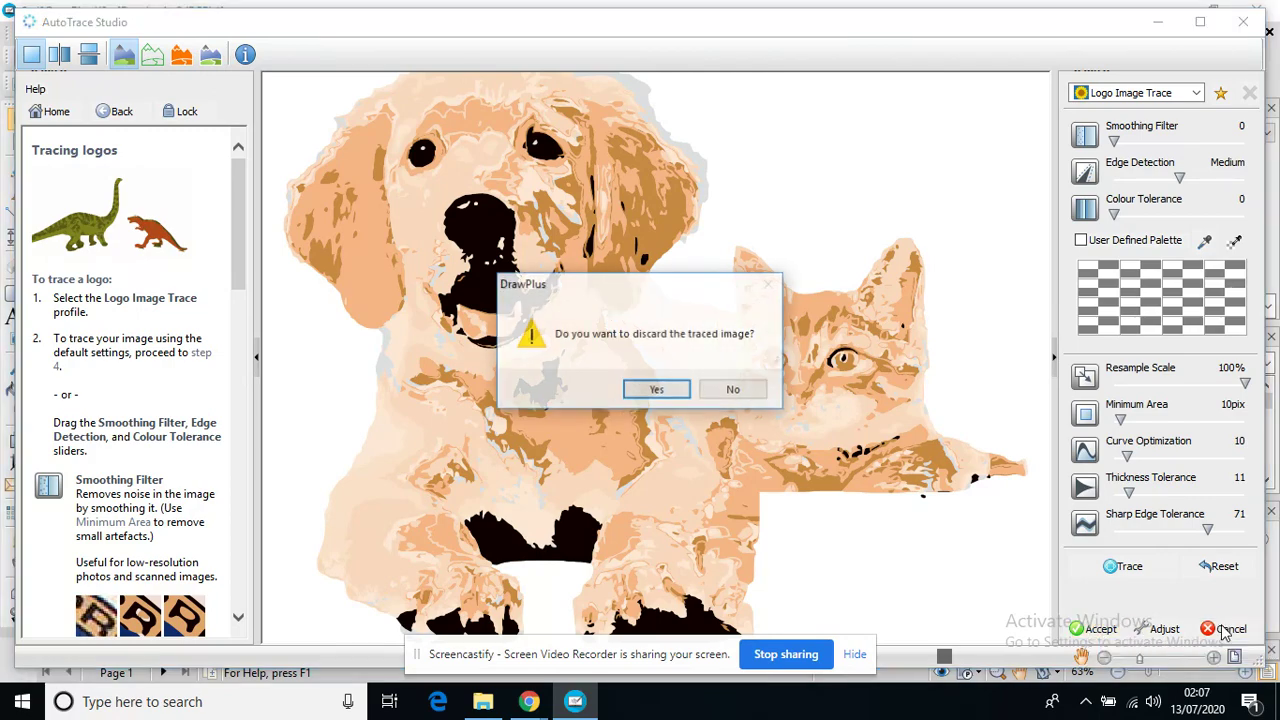
{"action": "left_click", "coordinate": [655, 388]}
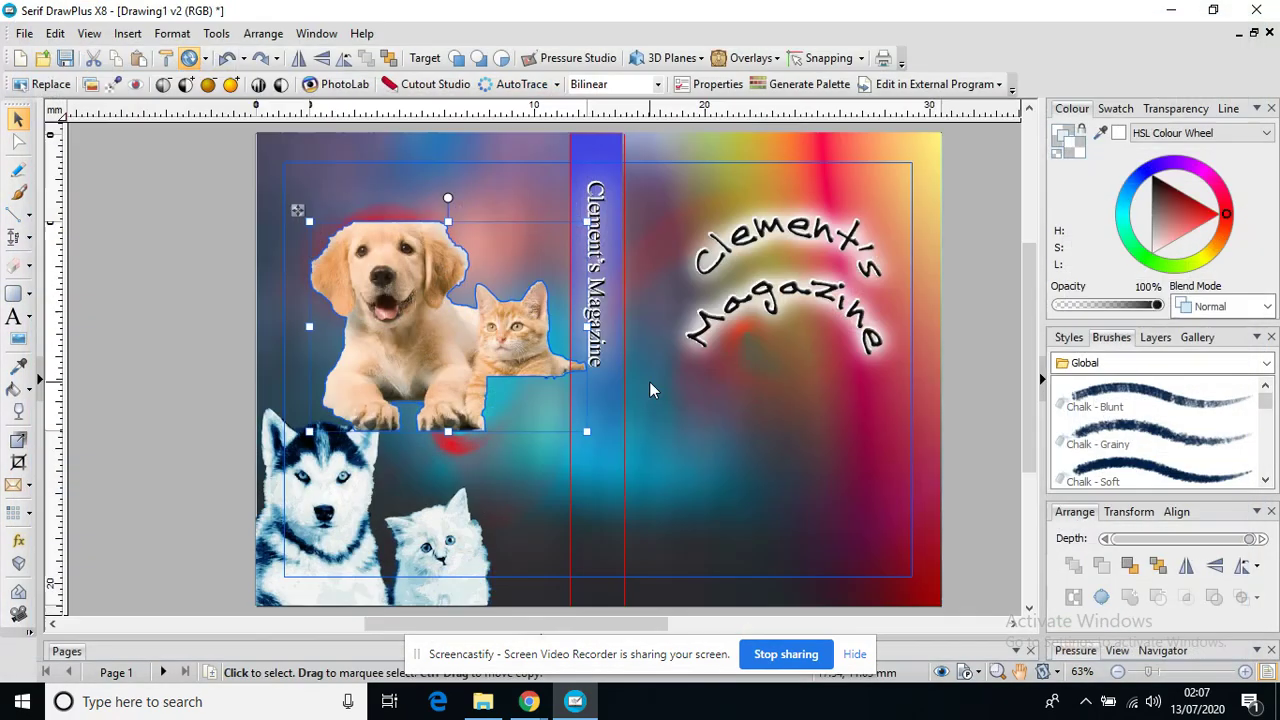
{"action": "left_click", "coordinate": [510, 96]}
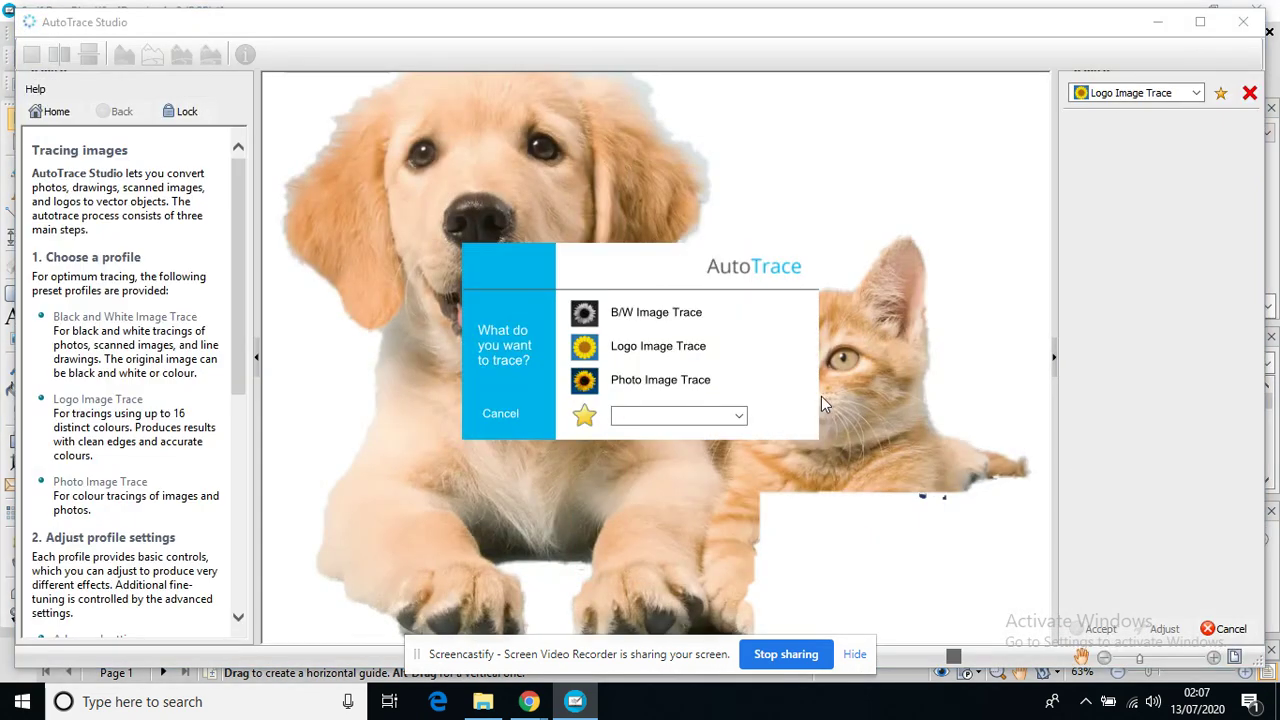
Trace the picture with Logo Image Trace at default settings and accept the vector result onto the cover
{"action": "left_click", "coordinate": [655, 346]}
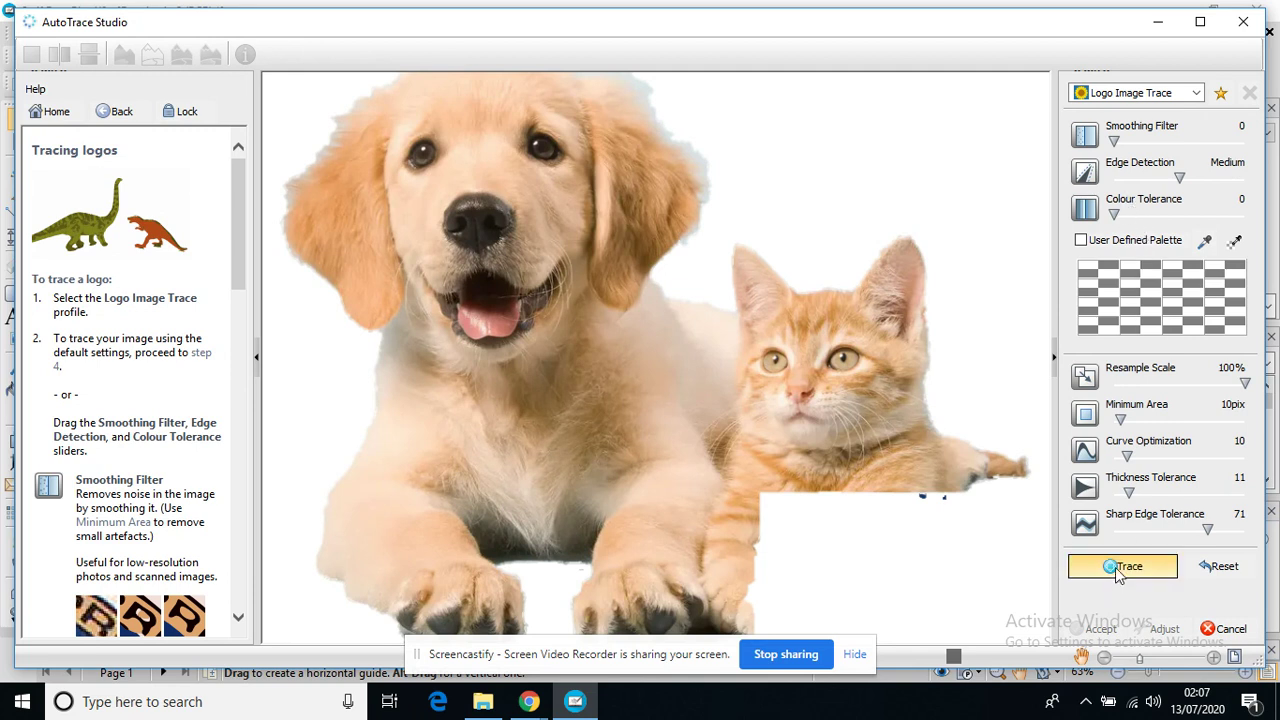
{"action": "left_click", "coordinate": [1120, 568]}
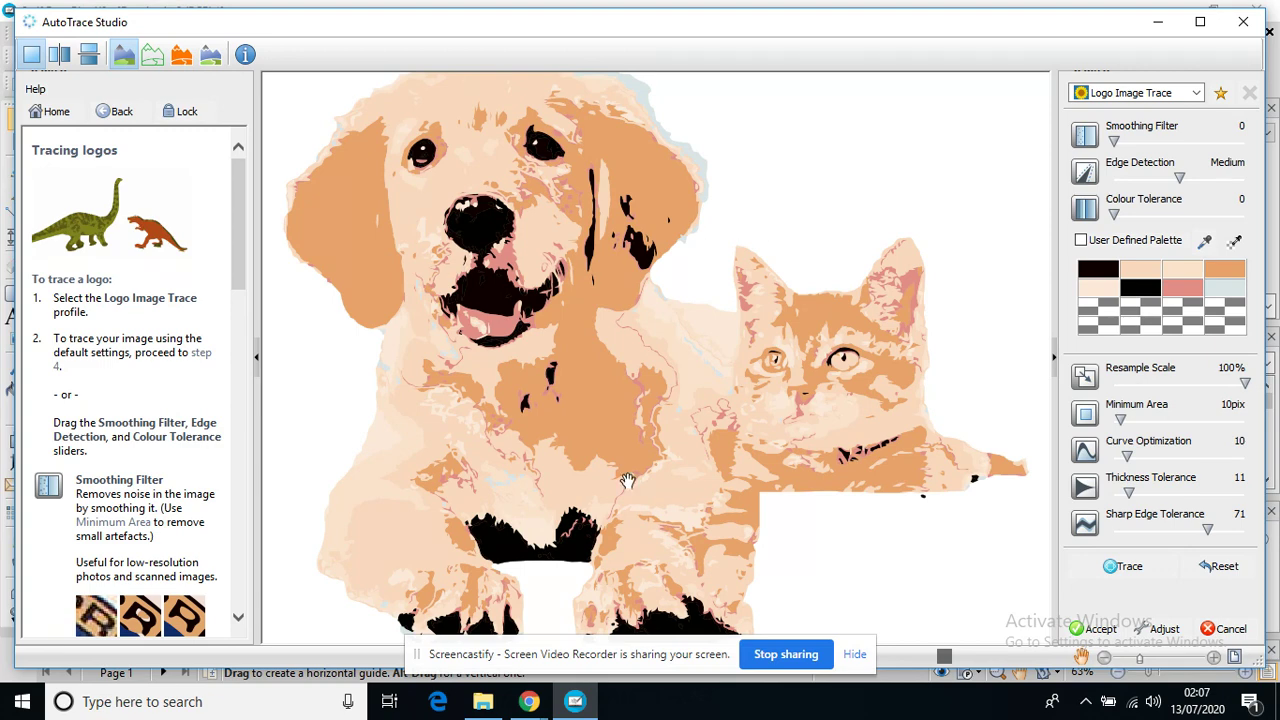
{"action": "left_click", "coordinate": [1100, 630]}
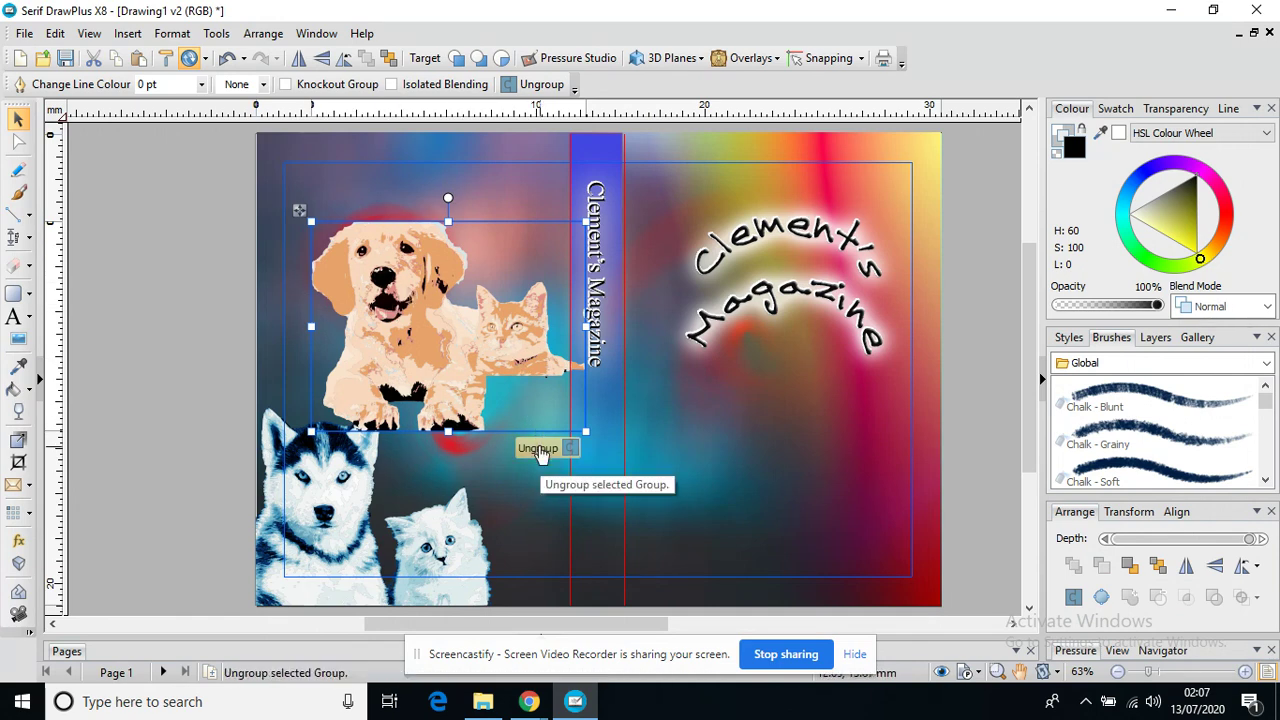
Ungroup the traced cartoon into separate vector pieces
{"action": "left_click", "coordinate": [537, 448]}
{"action": "key", "text": "Escape"}
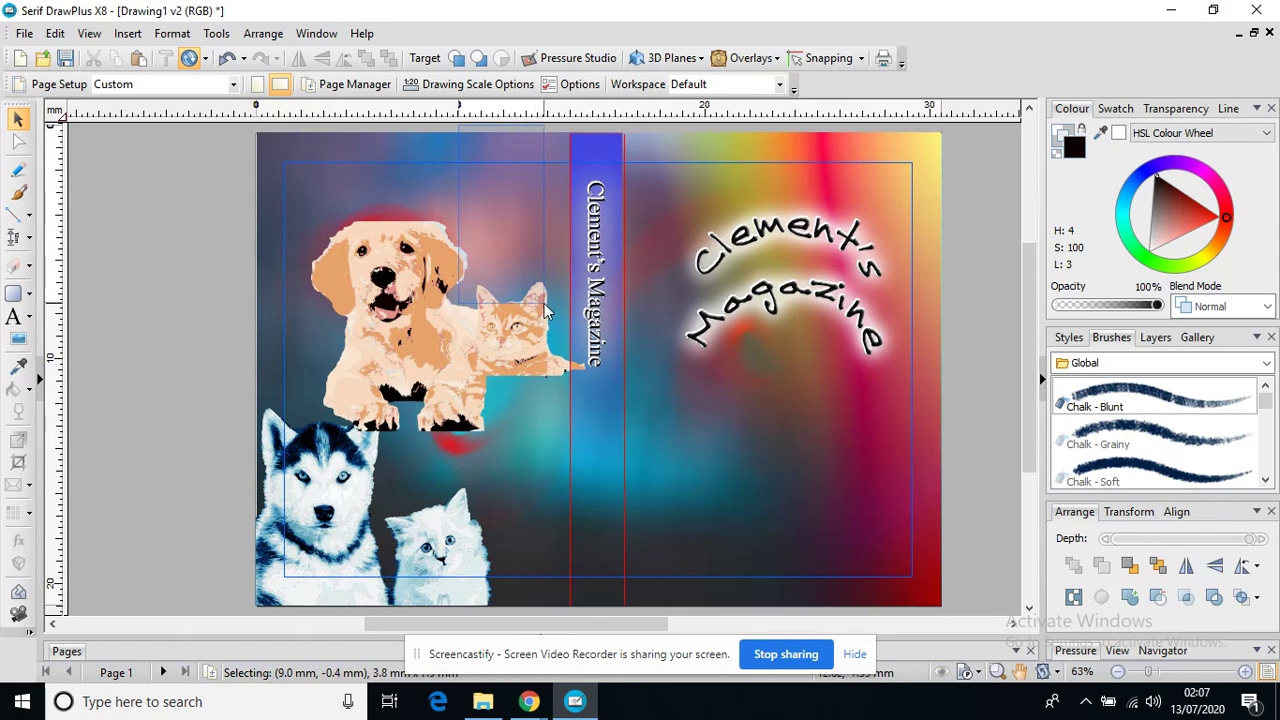
{"action": "left_click", "coordinate": [603, 468]}
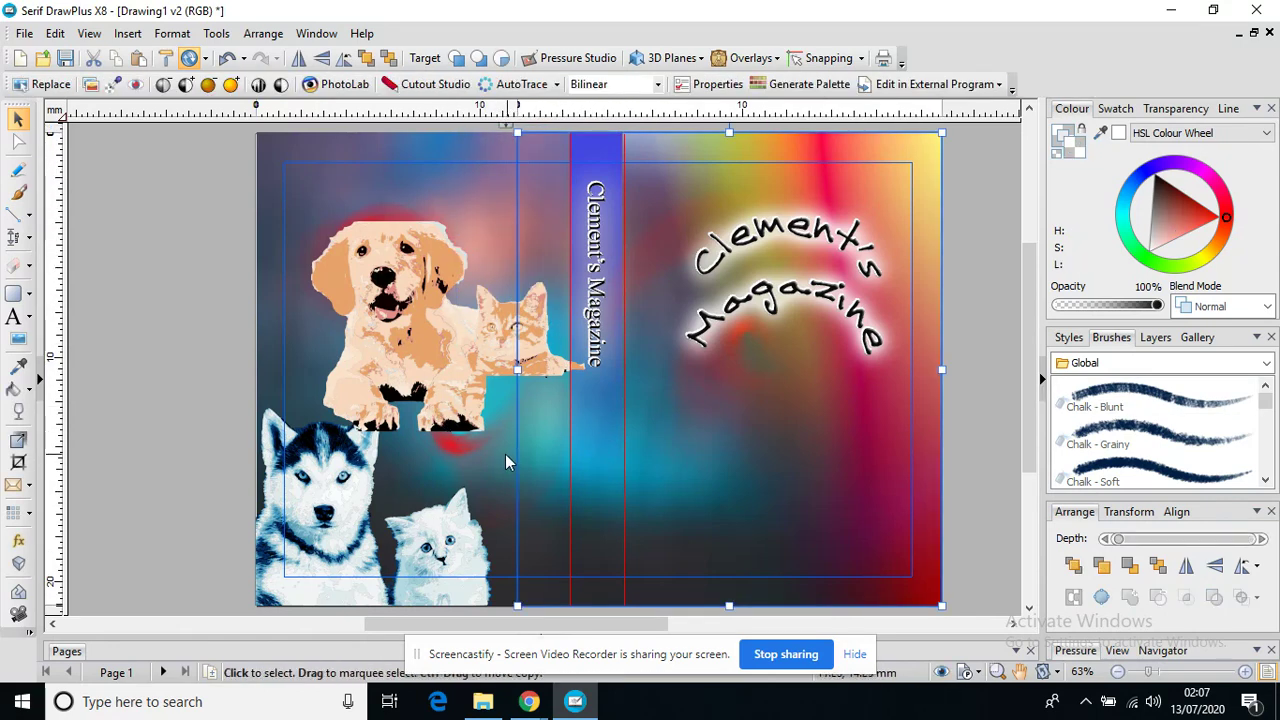
{"action": "key", "text": "b"}
{"action": "left_click_drag", "start_coordinate": [560, 455], "coordinate": [357, 388]}
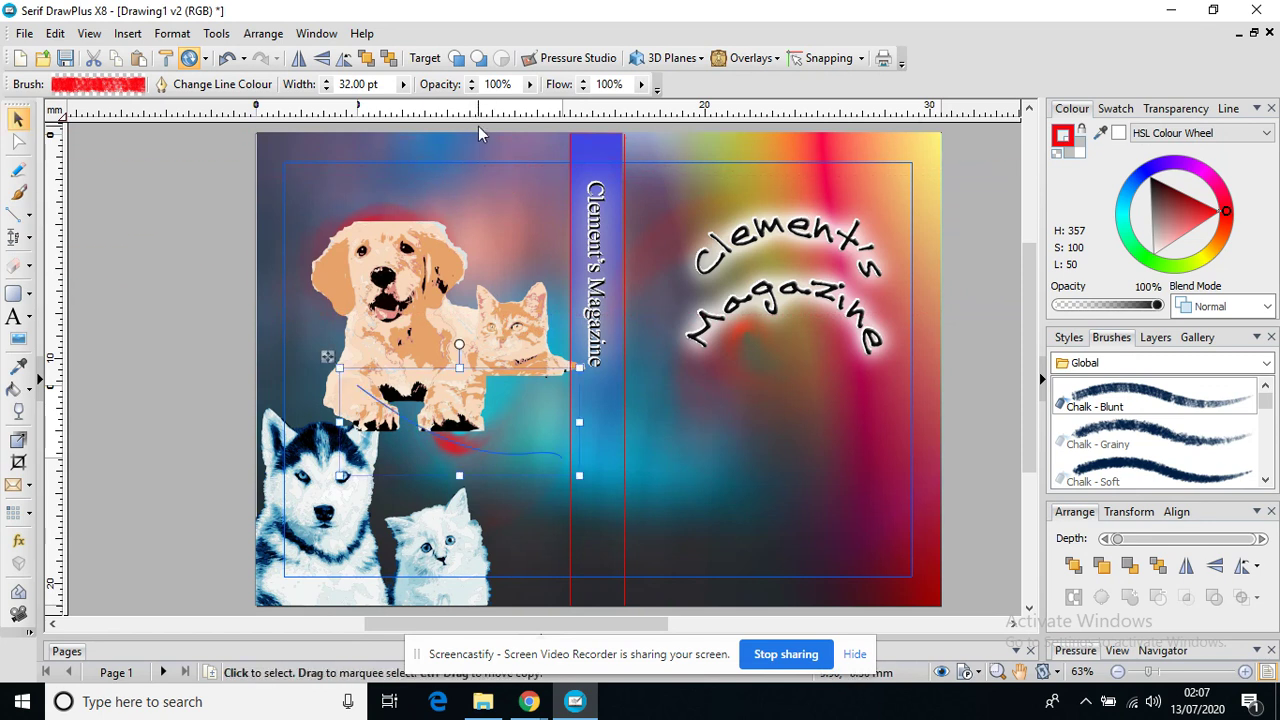
Marquee-select the traced cat pieces and delete them, leaving the puppy
{"action": "mouse_move", "coordinate": [478, 126]}
{"action": "left_mouse_down"}
{"action": "mouse_move", "coordinate": [503, 314]}
{"action": "mouse_move", "coordinate": [570, 387]}
{"action": "left_mouse_up"}
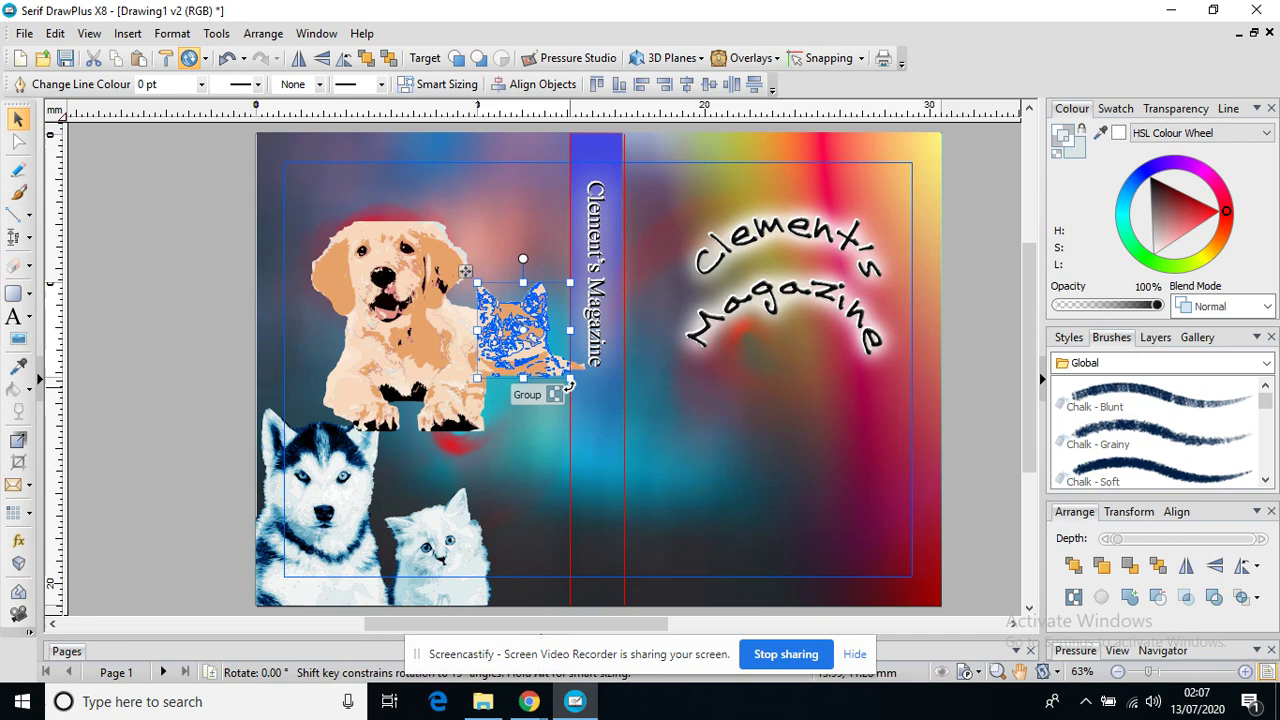
{"action": "left_click", "coordinate": [499, 188]}
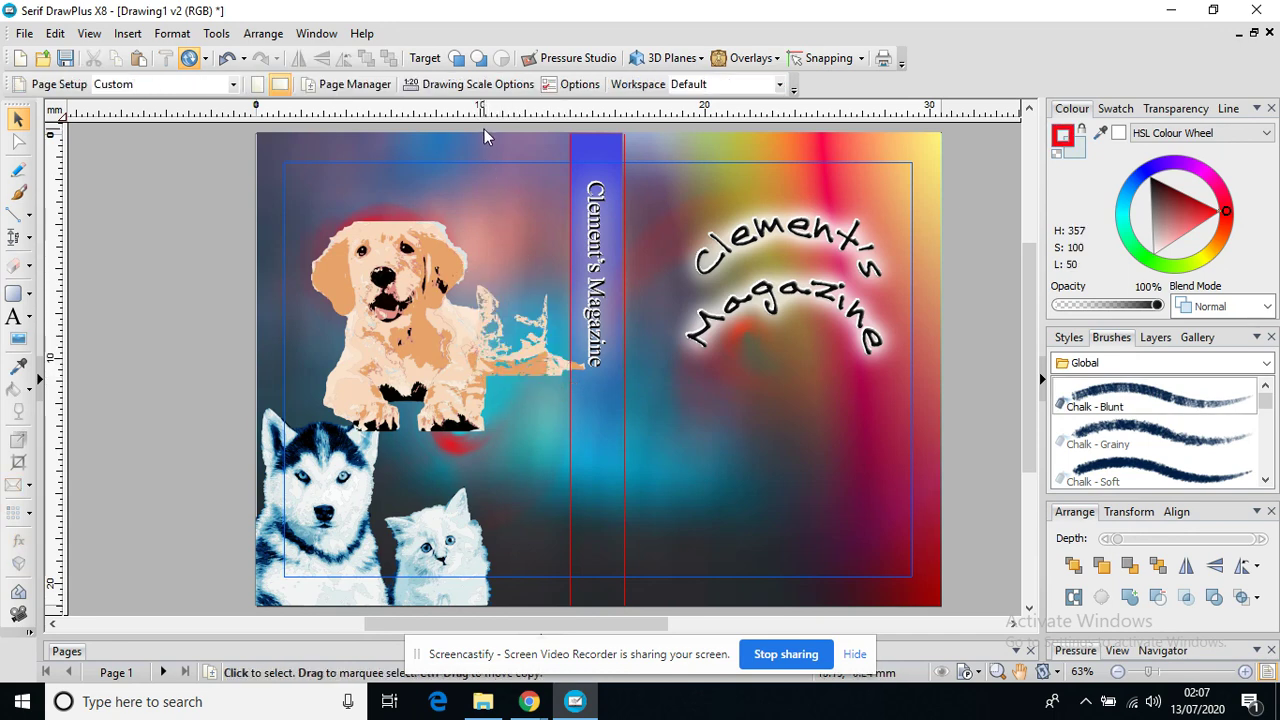
{"action": "left_click_drag", "start_coordinate": [484, 135], "coordinate": [489, 285]}
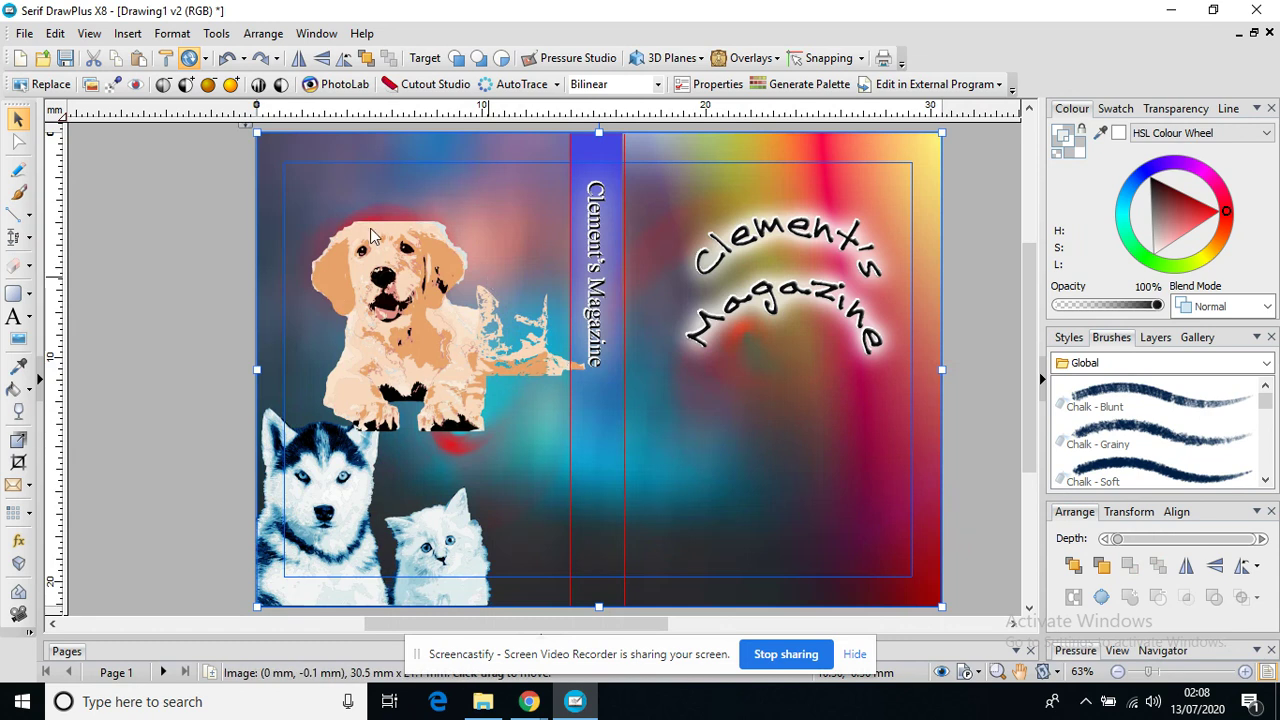
Erase two strokes over the traced fragments beside the puppy
{"action": "left_click", "coordinate": [14, 268]}
{"action": "mouse_move", "coordinate": [537, 350]}
{"action": "left_mouse_down"}
{"action": "mouse_move", "coordinate": [529, 336]}
{"action": "mouse_move", "coordinate": [514, 362]}
{"action": "mouse_move", "coordinate": [514, 310]}
{"action": "mouse_move", "coordinate": [538, 356]}
{"action": "mouse_move", "coordinate": [528, 343]}
{"action": "left_mouse_up"}
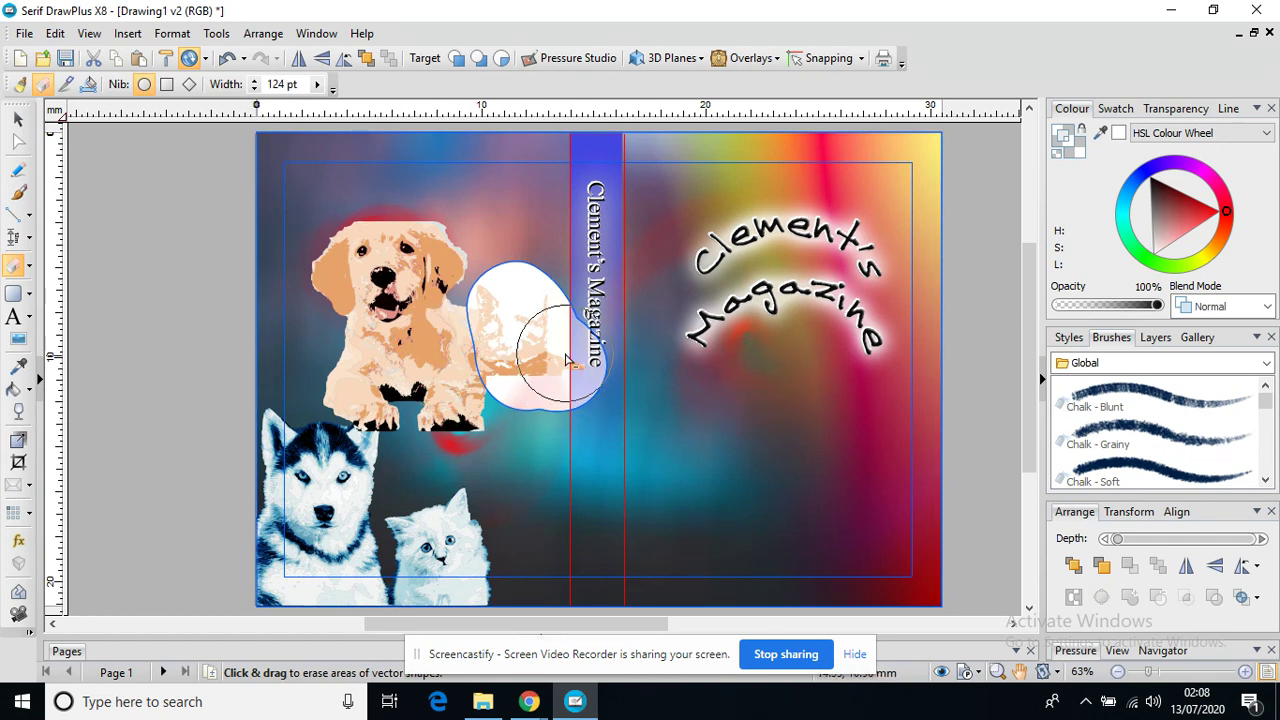
{"action": "mouse_move", "coordinate": [558, 354]}
{"action": "left_mouse_down"}
{"action": "mouse_move", "coordinate": [514, 332]}
{"action": "mouse_move", "coordinate": [533, 368]}
{"action": "mouse_move", "coordinate": [578, 387]}
{"action": "mouse_move", "coordinate": [513, 337]}
{"action": "mouse_move", "coordinate": [545, 360]}
{"action": "left_mouse_up"}
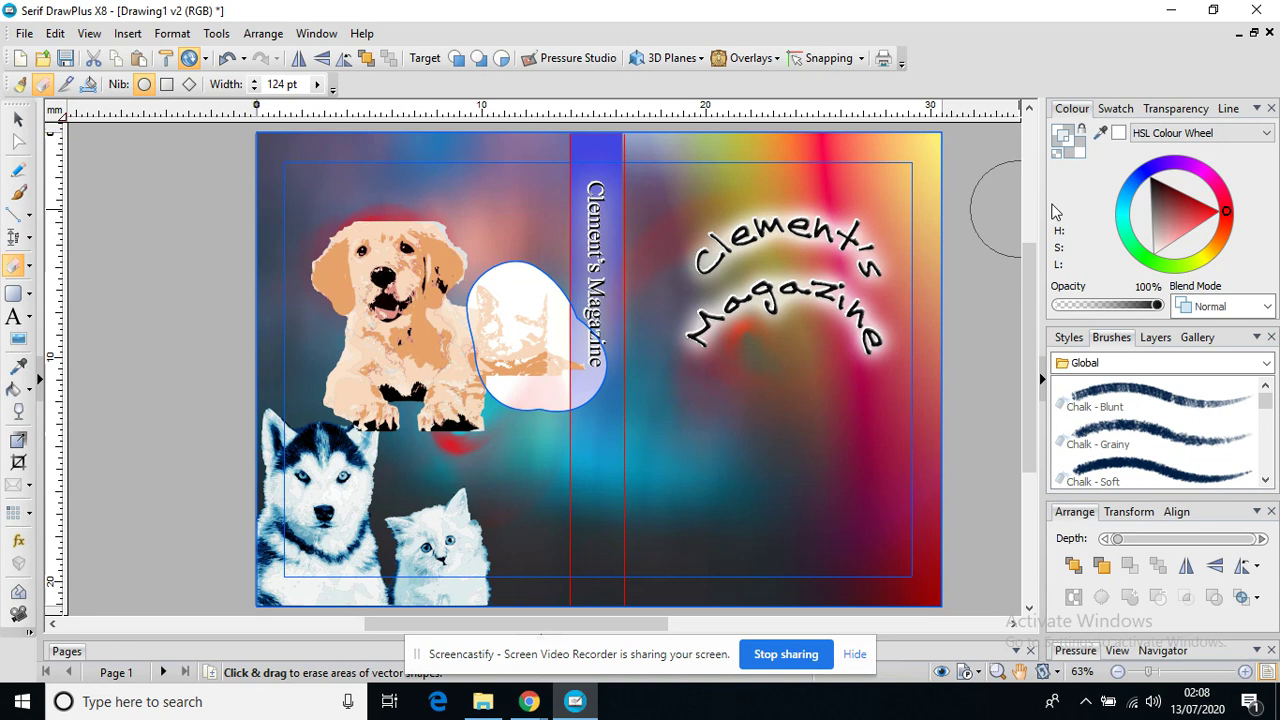
List Layer 1's objects in the Layers panel, then undo both erase strokes
{"action": "left_click", "coordinate": [1156, 338]}
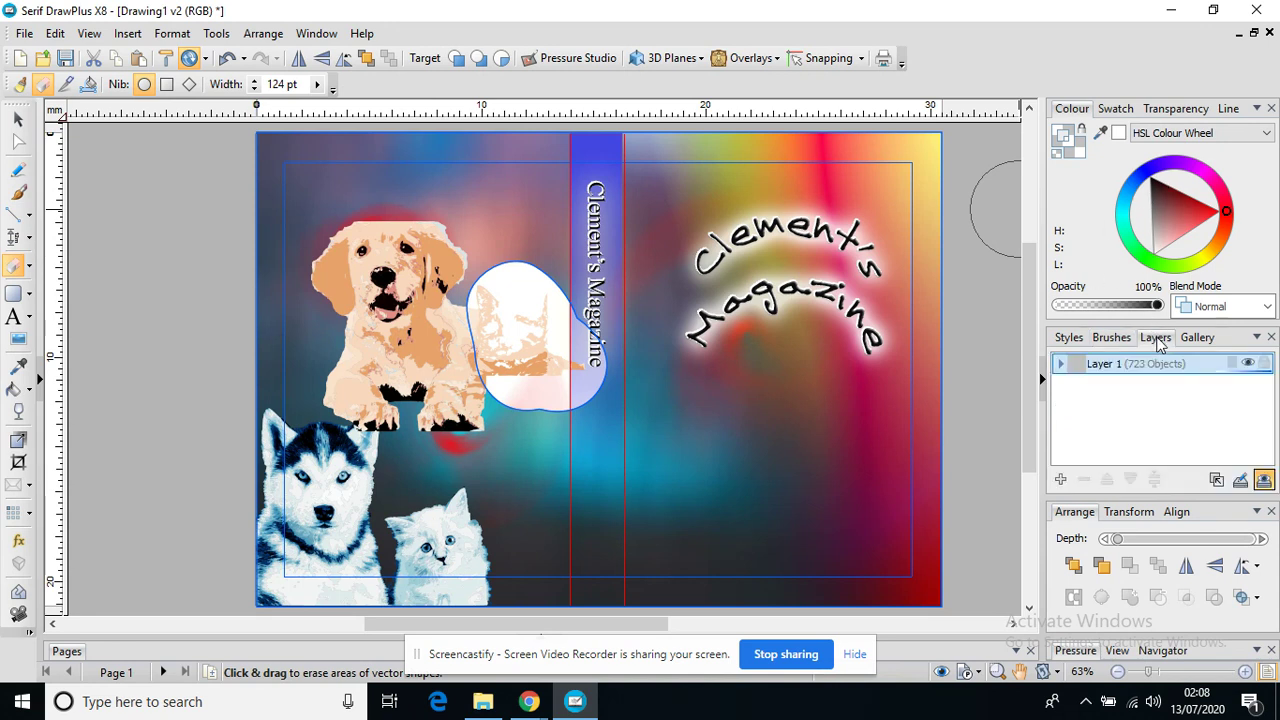
{"action": "left_click", "coordinate": [1059, 365]}
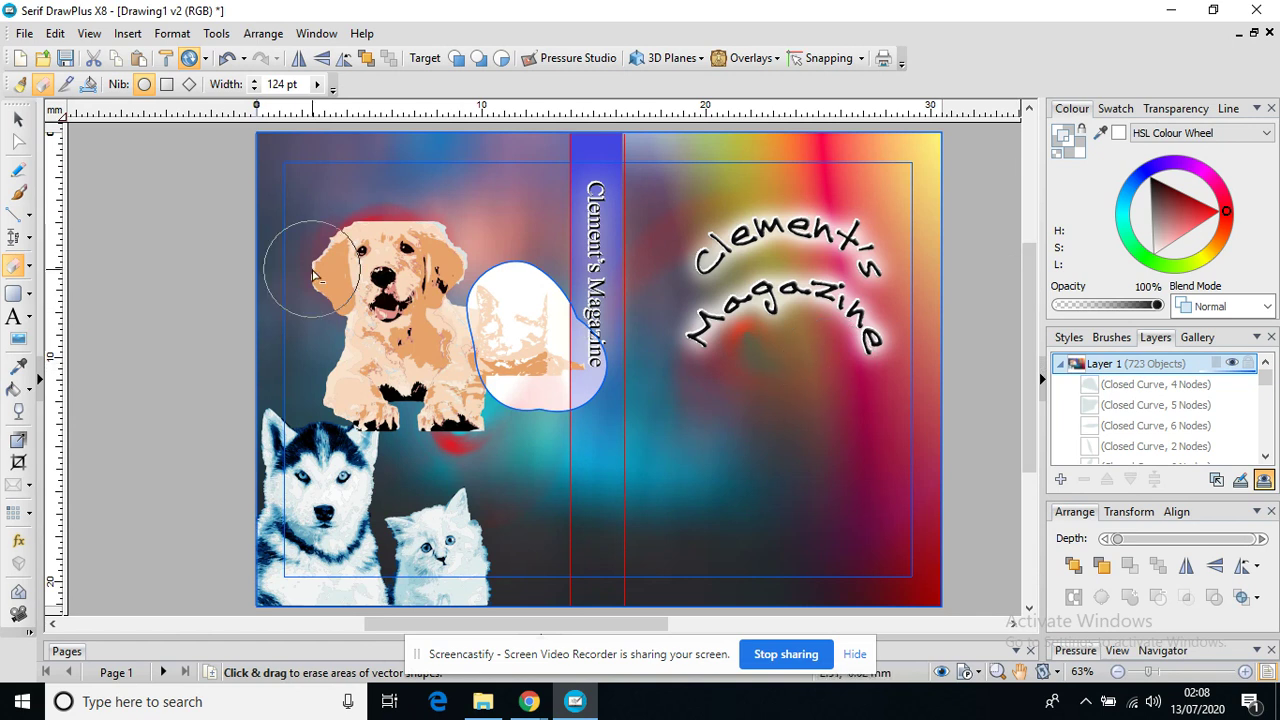
{"action": "left_click", "coordinate": [227, 62]}
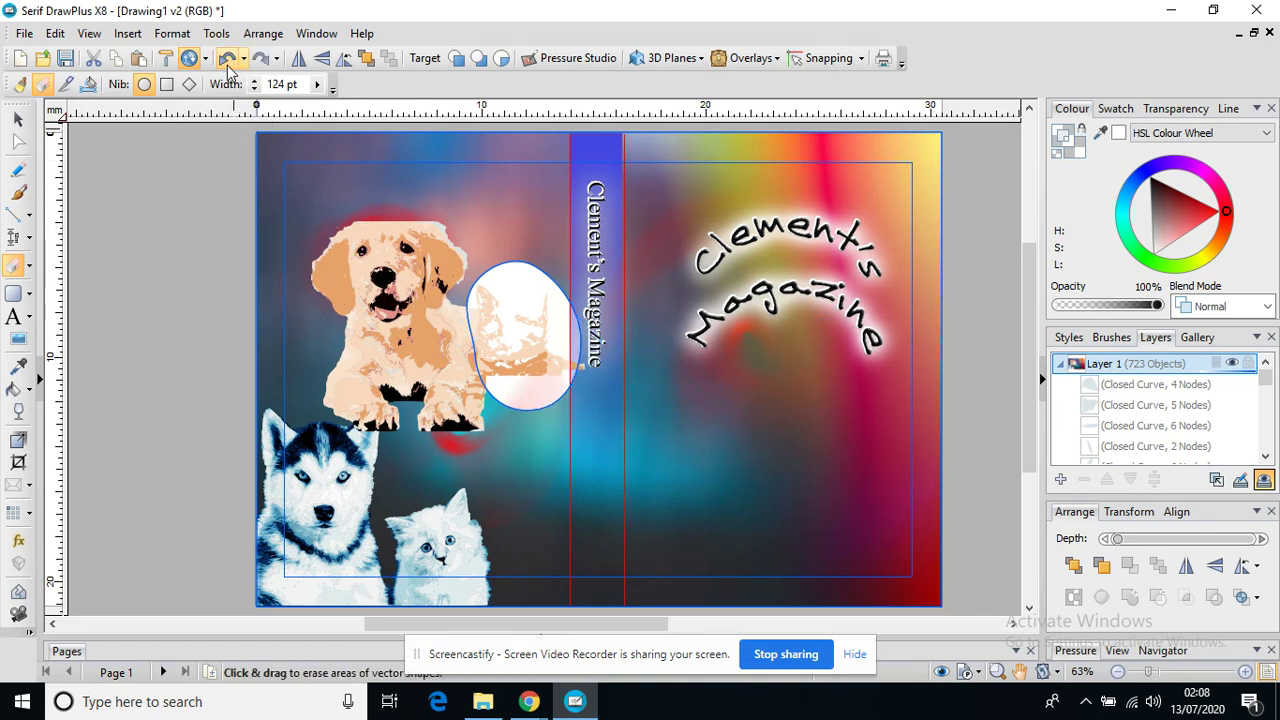
{"action": "left_click", "coordinate": [227, 62]}
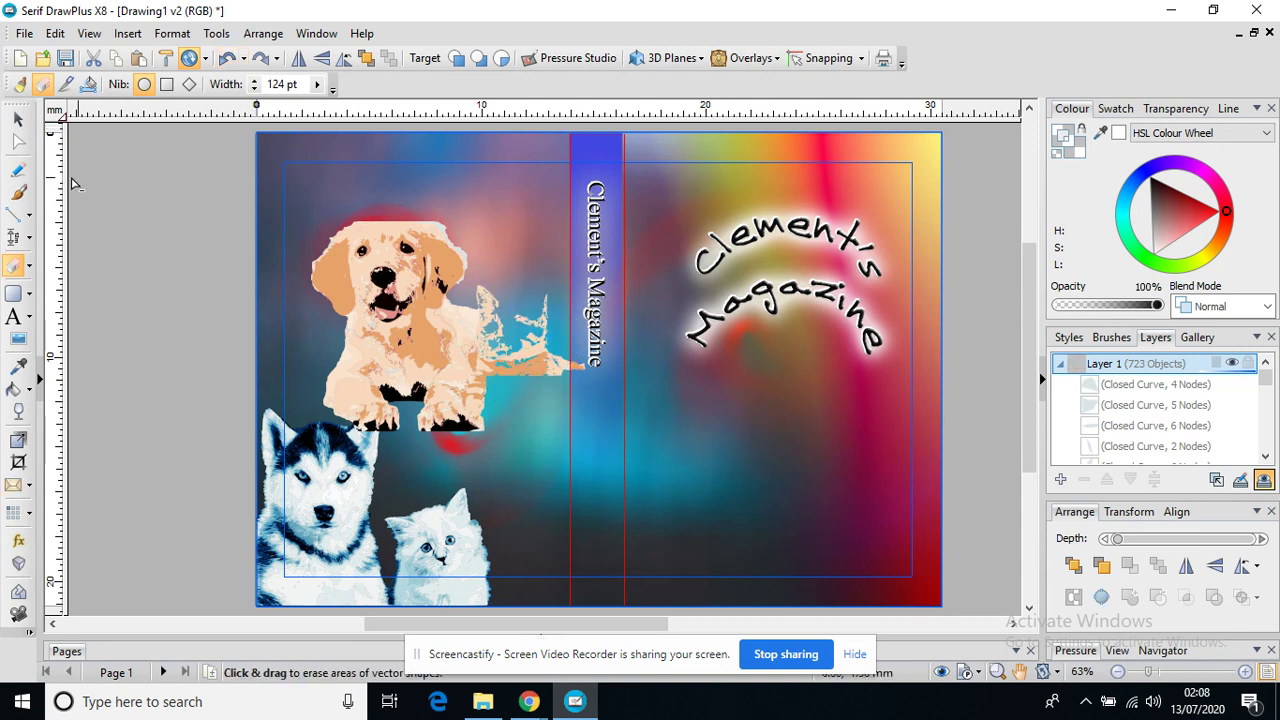
Select the splash fragment right of the puppy and erase it
{"action": "left_click", "coordinate": [18, 120]}
{"action": "left_click", "coordinate": [390, 268]}
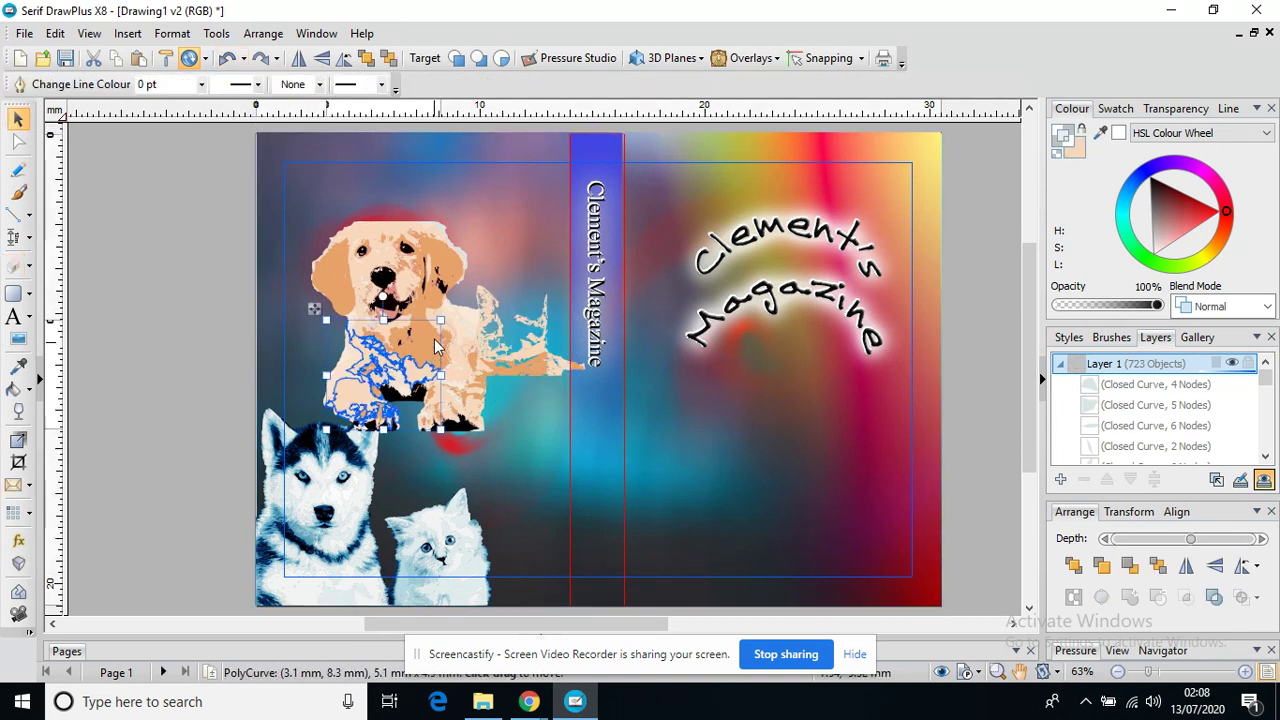
{"action": "left_click", "coordinate": [417, 351]}
{"action": "left_click", "coordinate": [533, 286]}
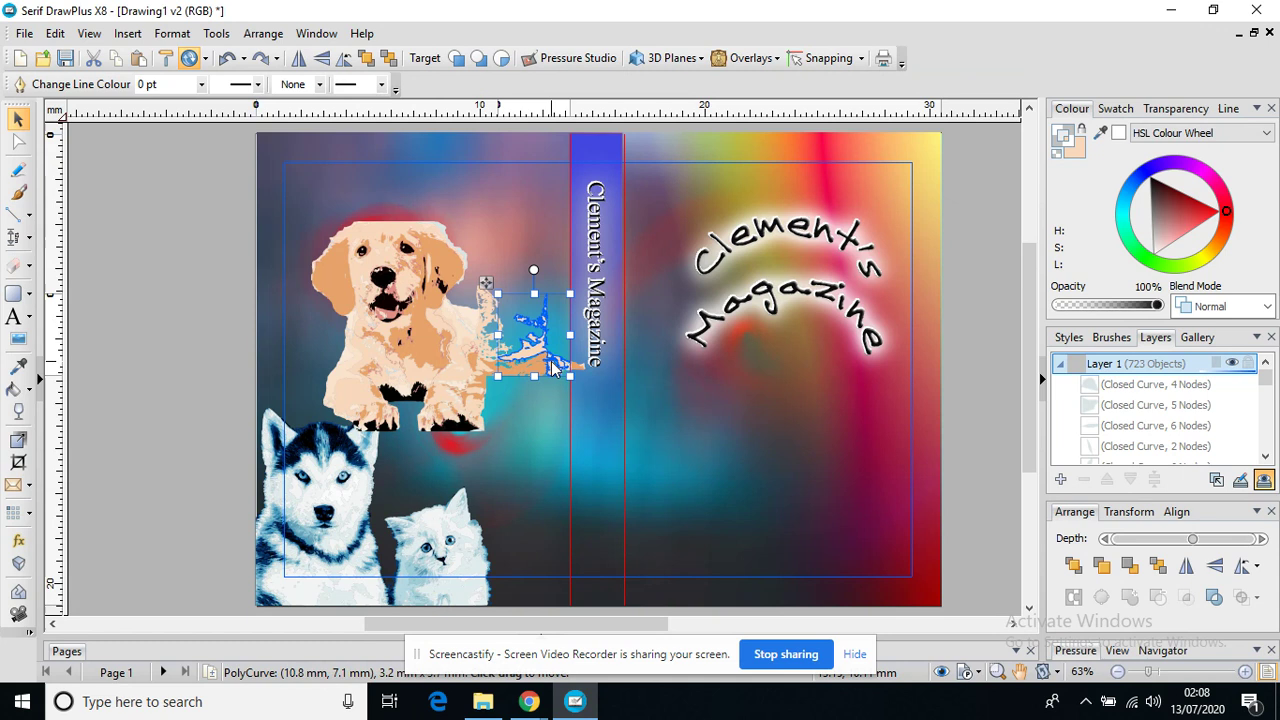
{"action": "left_click", "coordinate": [28, 267]}
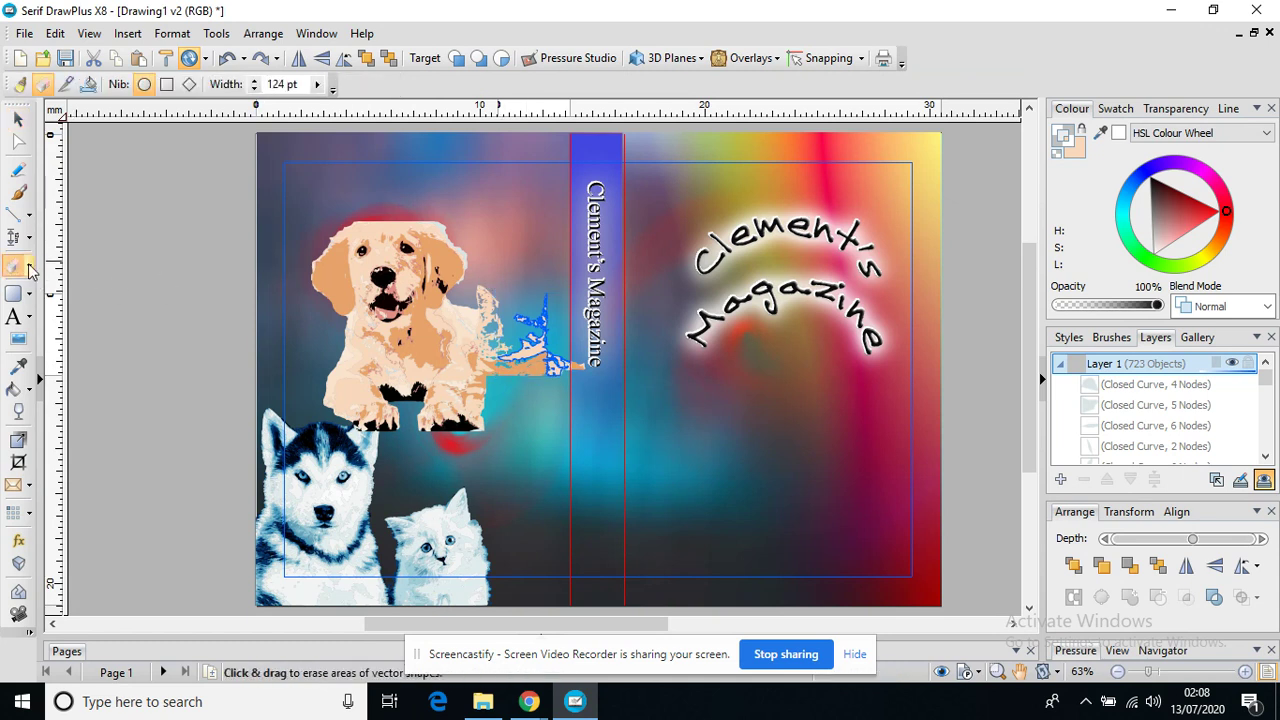
{"action": "mouse_move", "coordinate": [548, 362]}
{"action": "left_mouse_down"}
{"action": "mouse_move", "coordinate": [528, 337]}
{"action": "mouse_move", "coordinate": [548, 365]}
{"action": "left_mouse_up"}
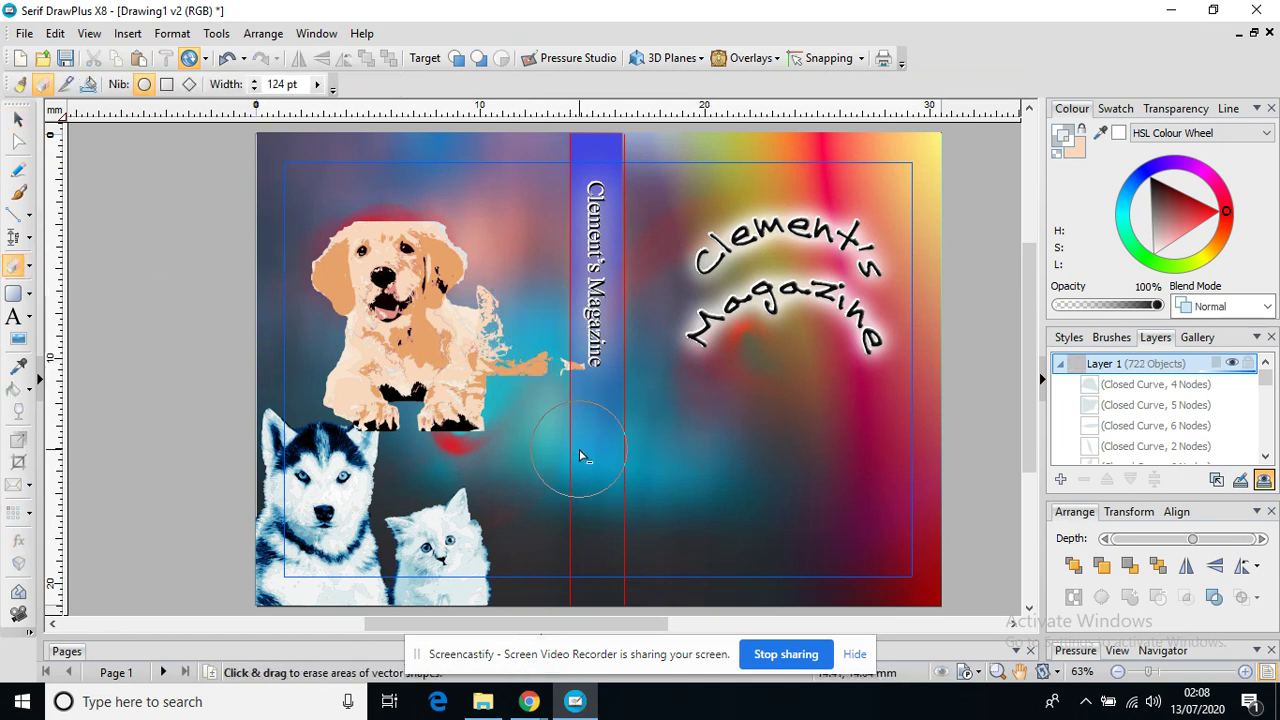
Select and erase the orange fragment by the puppy's tail
{"action": "left_click", "coordinate": [17, 118]}
{"action": "left_click", "coordinate": [519, 379]}
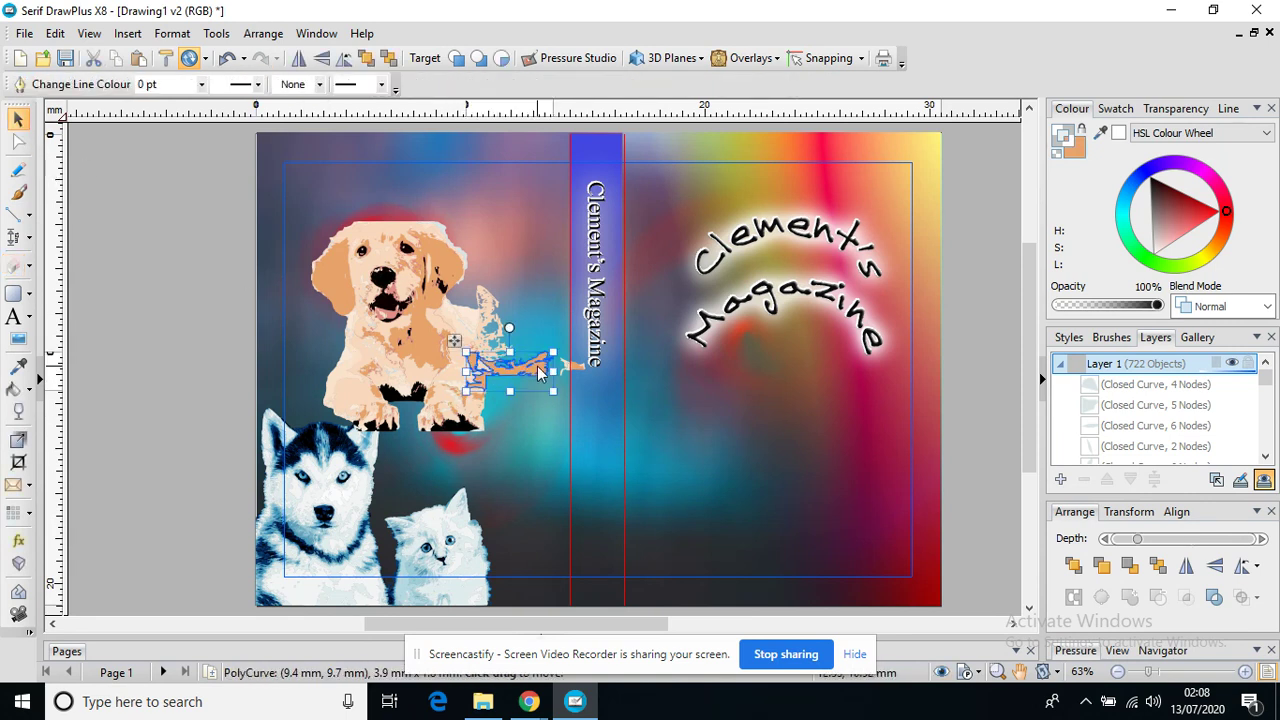
{"action": "left_click", "coordinate": [14, 266]}
{"action": "mouse_move", "coordinate": [557, 385]}
{"action": "left_mouse_down"}
{"action": "mouse_move", "coordinate": [530, 372]}
{"action": "mouse_move", "coordinate": [540, 378]}
{"action": "left_mouse_up"}
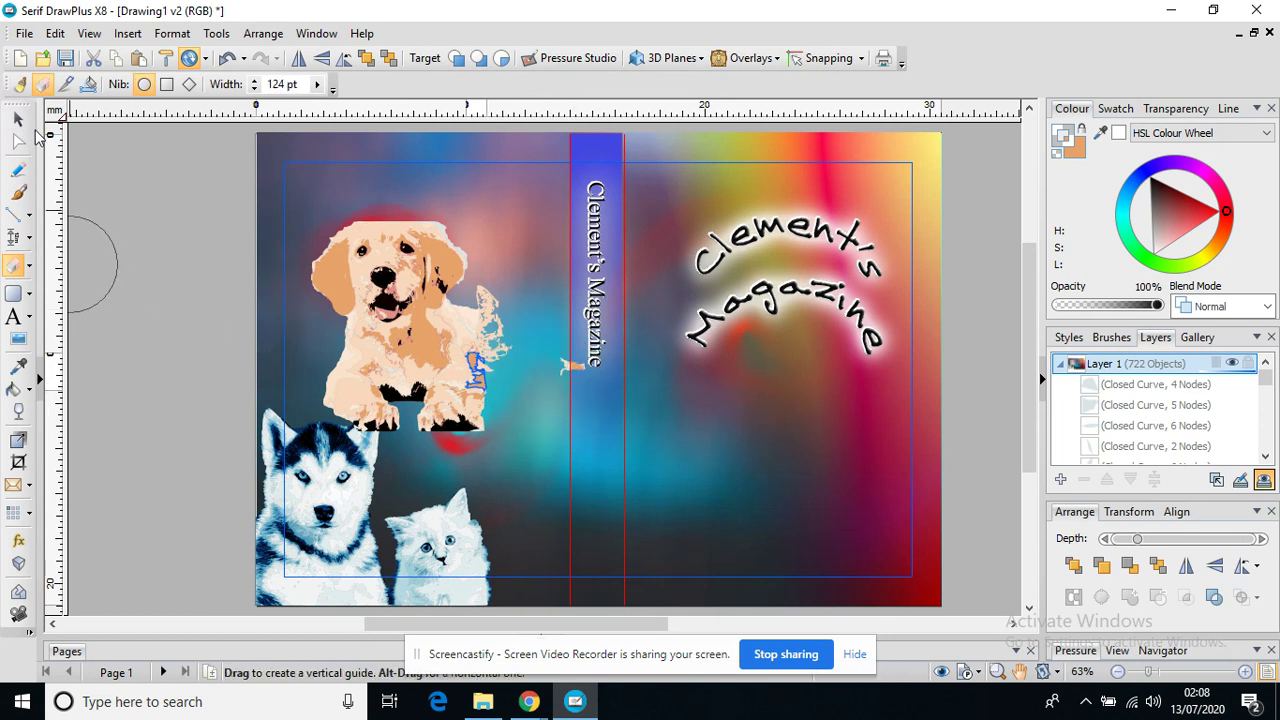
Select the traced curve beside the puppy and erase its right part
{"action": "left_click", "coordinate": [18, 118]}
{"action": "left_click", "coordinate": [489, 314]}
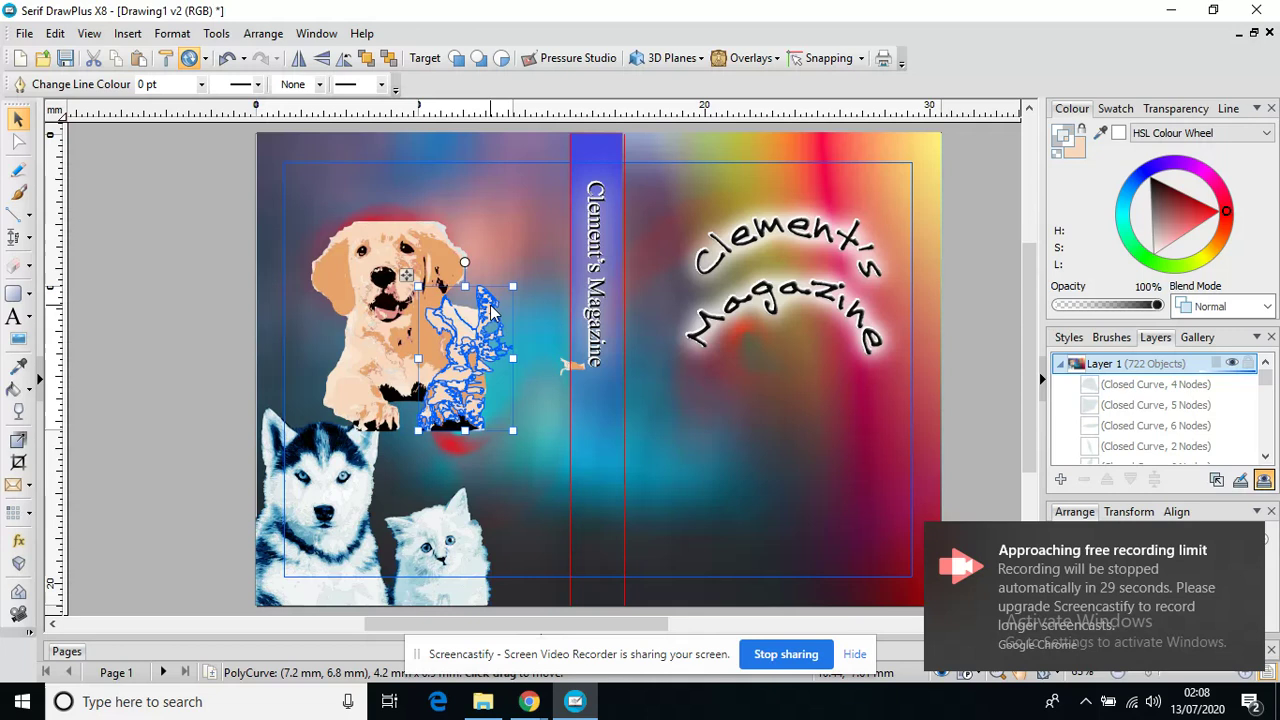
{"action": "left_click", "coordinate": [14, 265]}
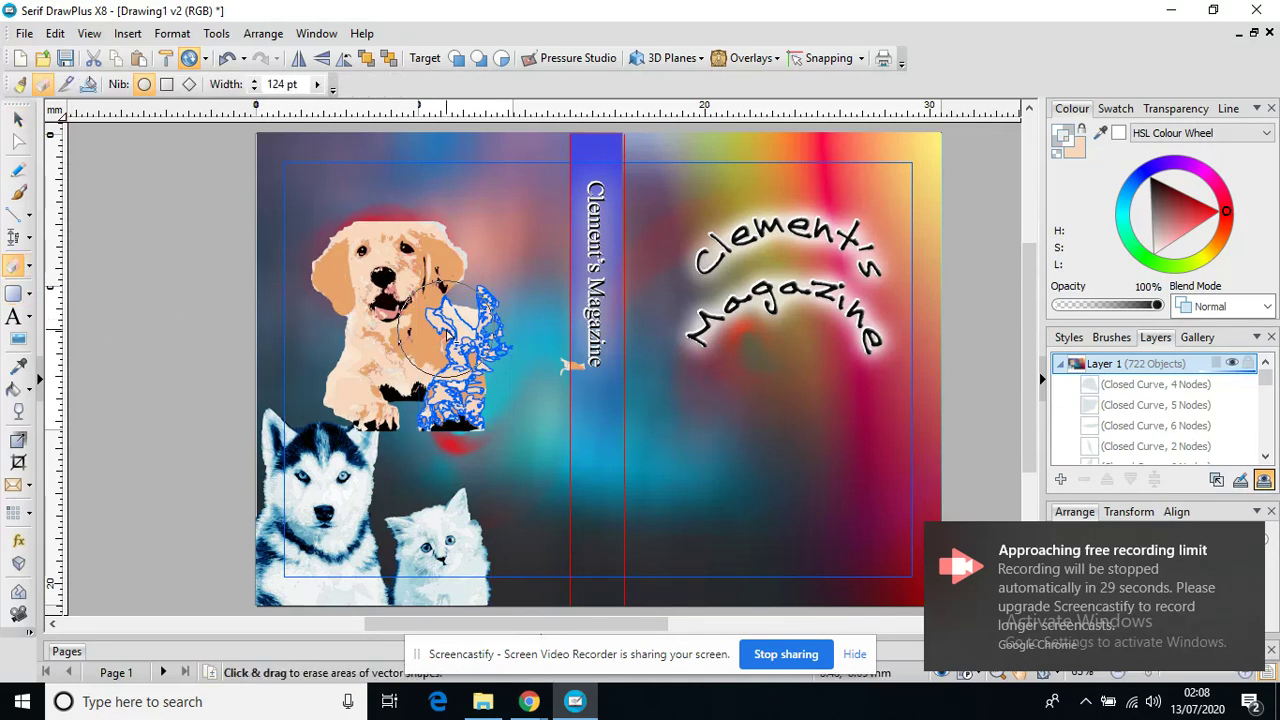
{"action": "left_click_drag", "start_coordinate": [512, 317], "coordinate": [524, 332]}
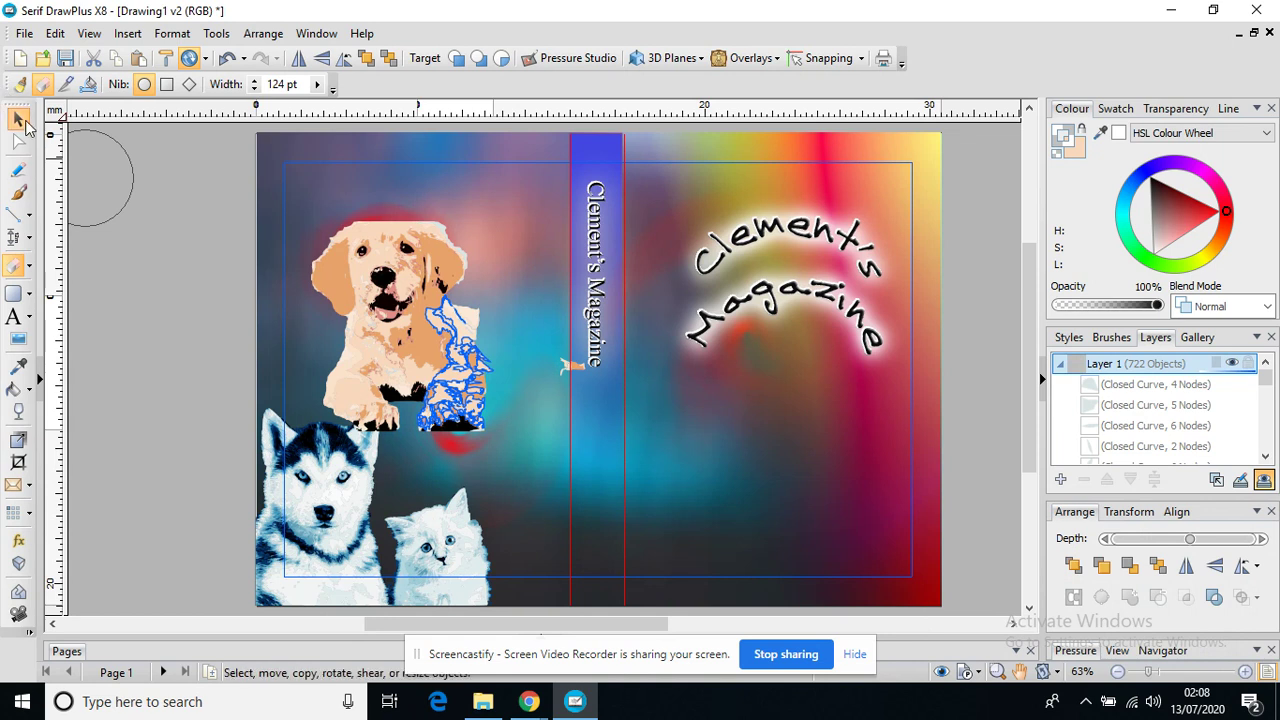
{"action": "left_click", "coordinate": [18, 118]}
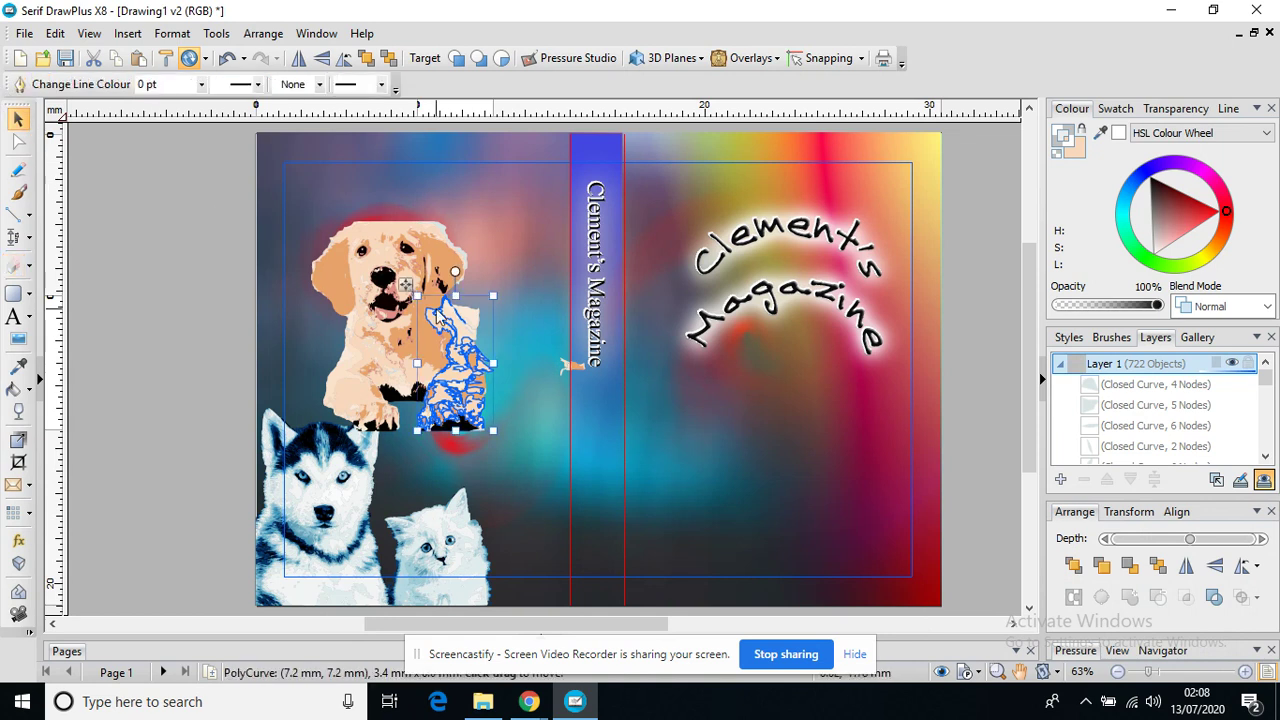
Select and erase the small traced fragment near the spine
{"action": "left_click", "coordinate": [571, 366]}
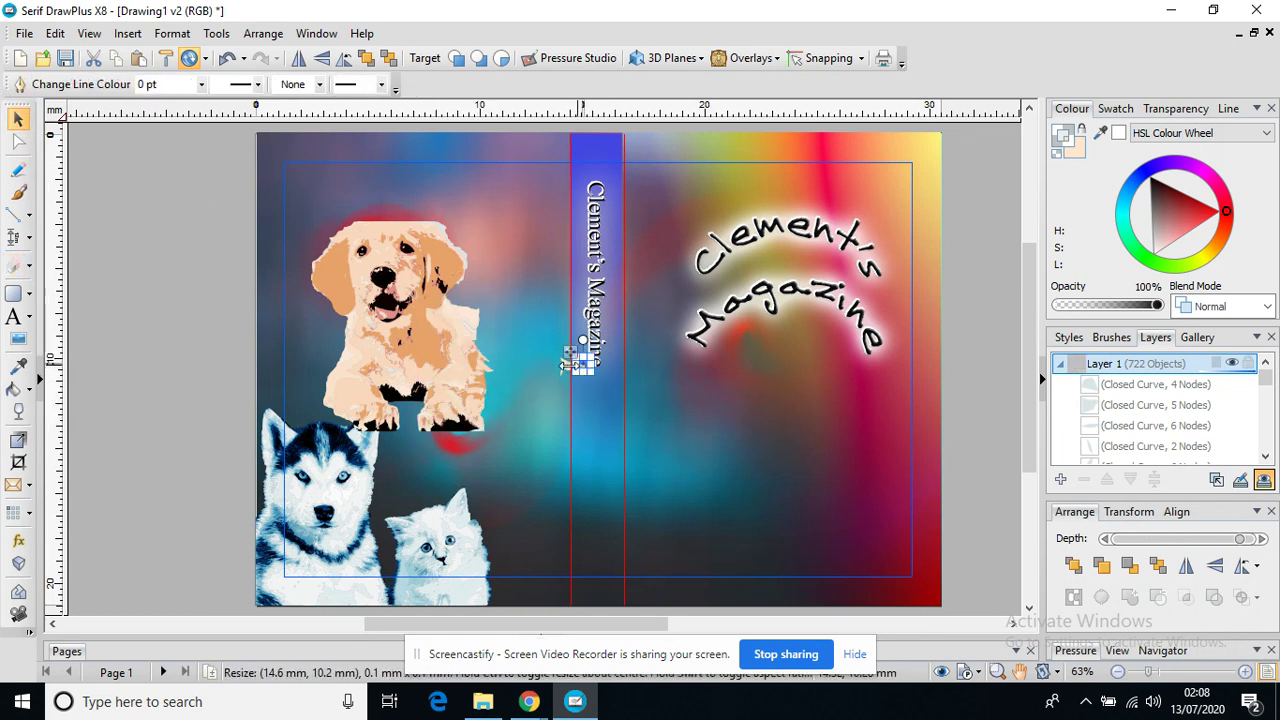
{"action": "left_click", "coordinate": [14, 265]}
{"action": "left_click_drag", "start_coordinate": [541, 346], "coordinate": [586, 380]}
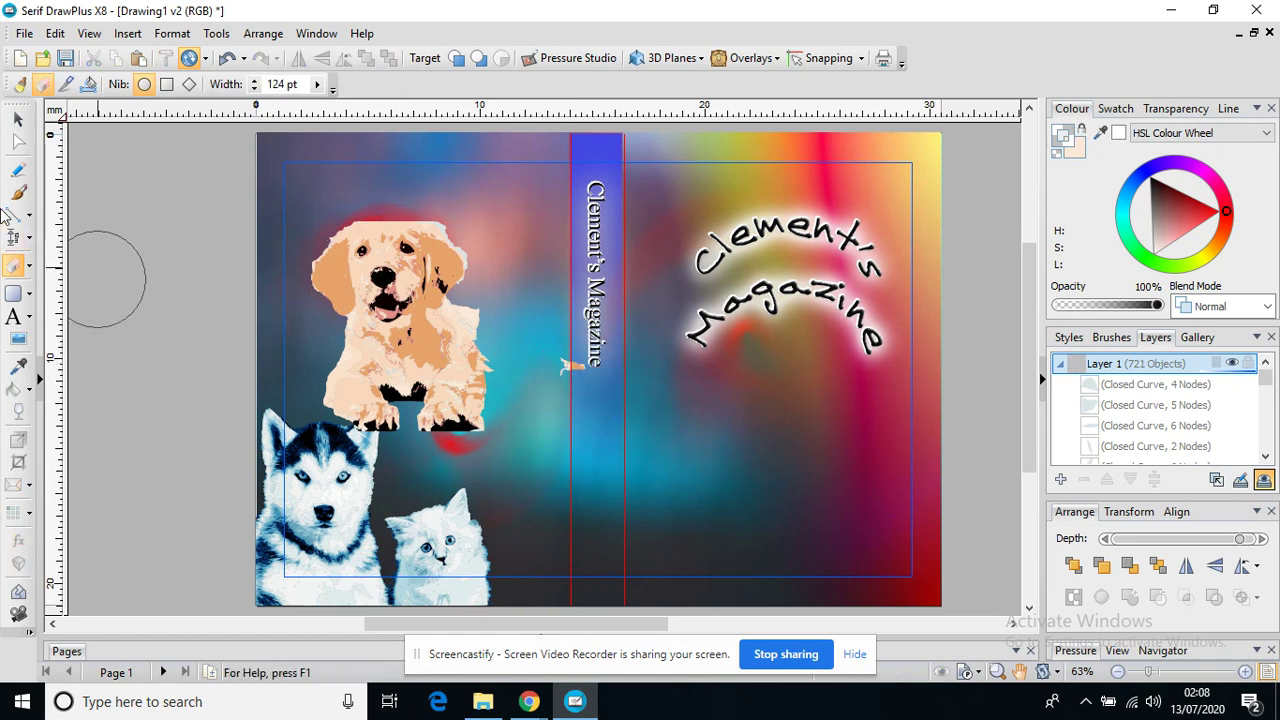
{"action": "left_click", "coordinate": [20, 118]}
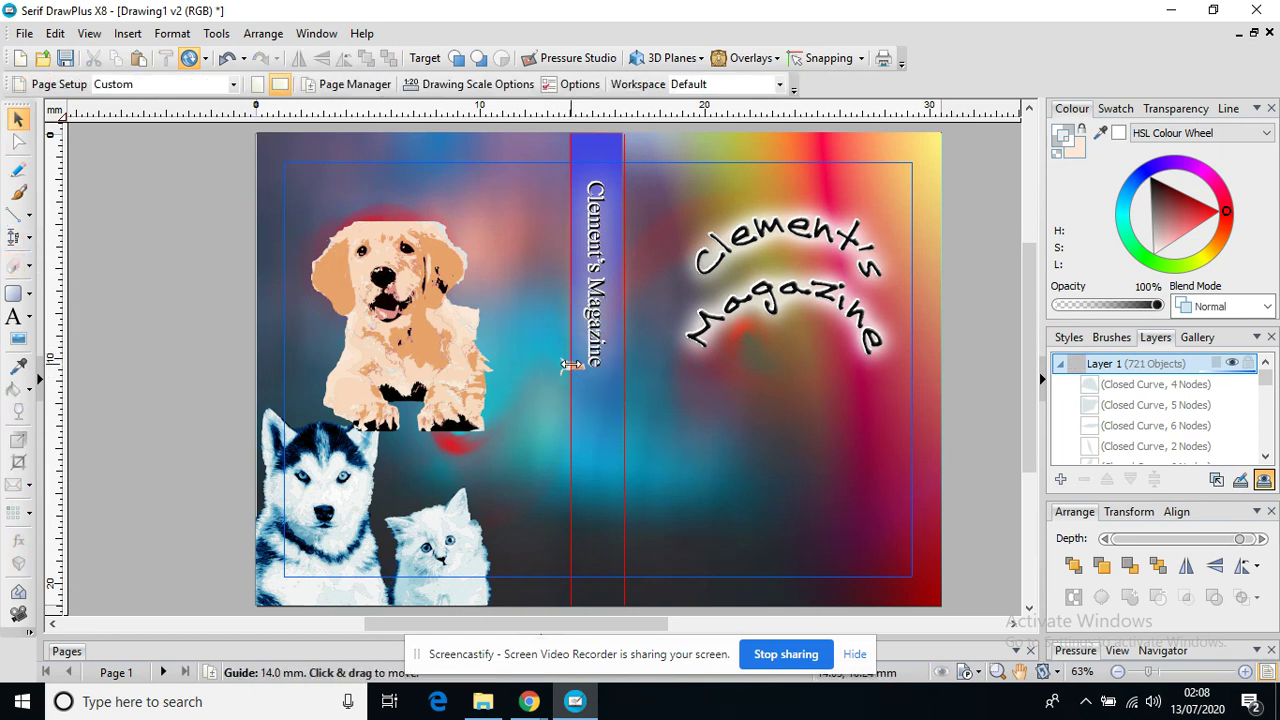
Erase another spine fragment, delete the last orange piece, and start moving the background picture right
{"action": "left_click", "coordinate": [572, 364]}
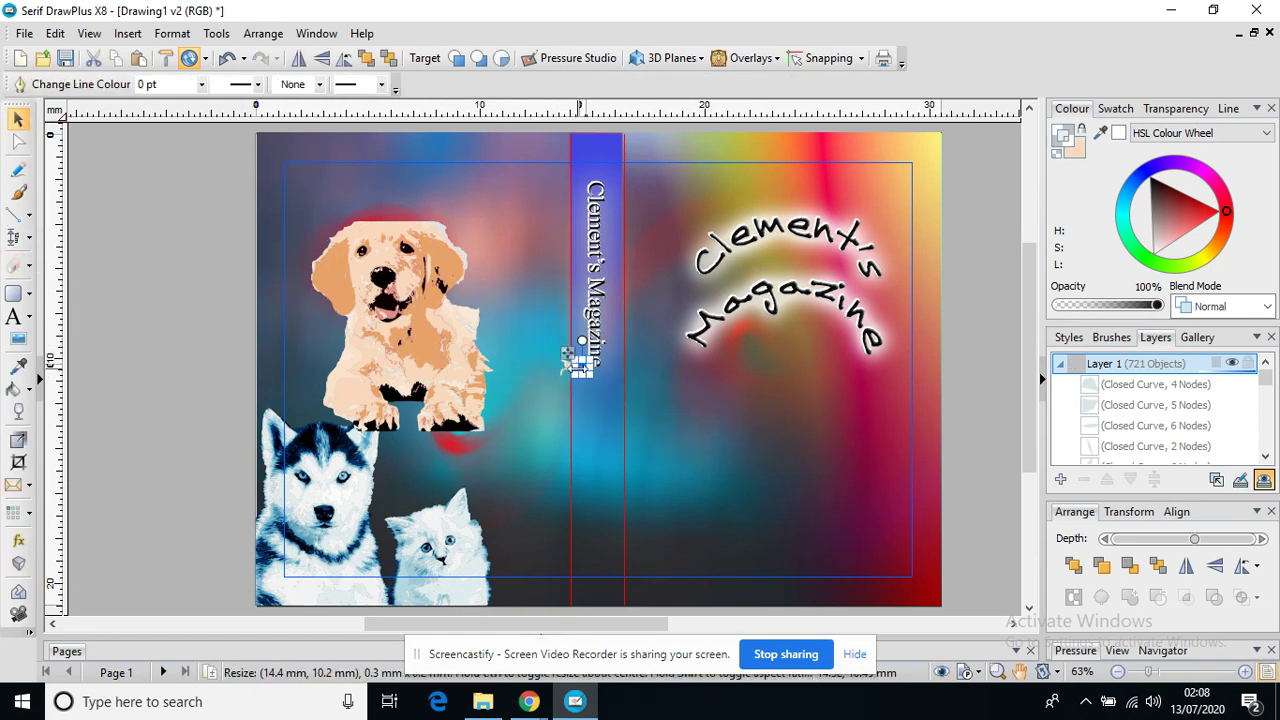
{"action": "left_click", "coordinate": [14, 265]}
{"action": "left_click_drag", "start_coordinate": [563, 366], "coordinate": [588, 396]}
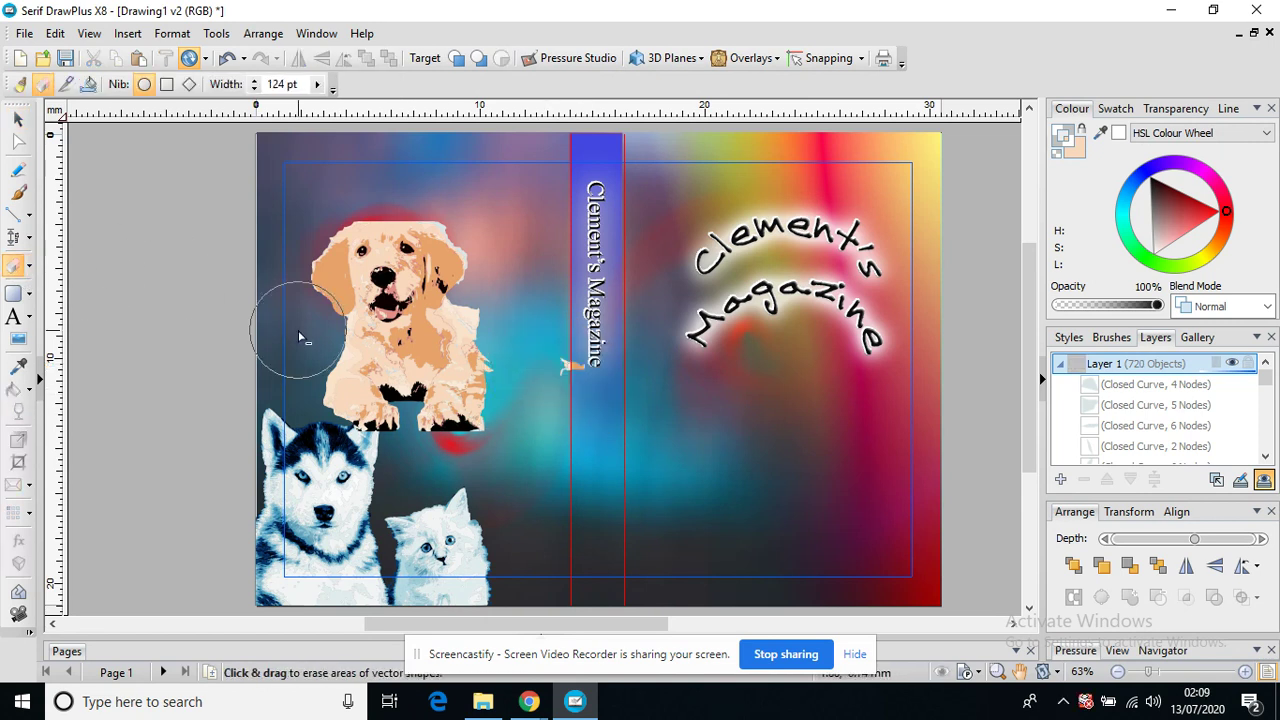
{"action": "left_click", "coordinate": [18, 118]}
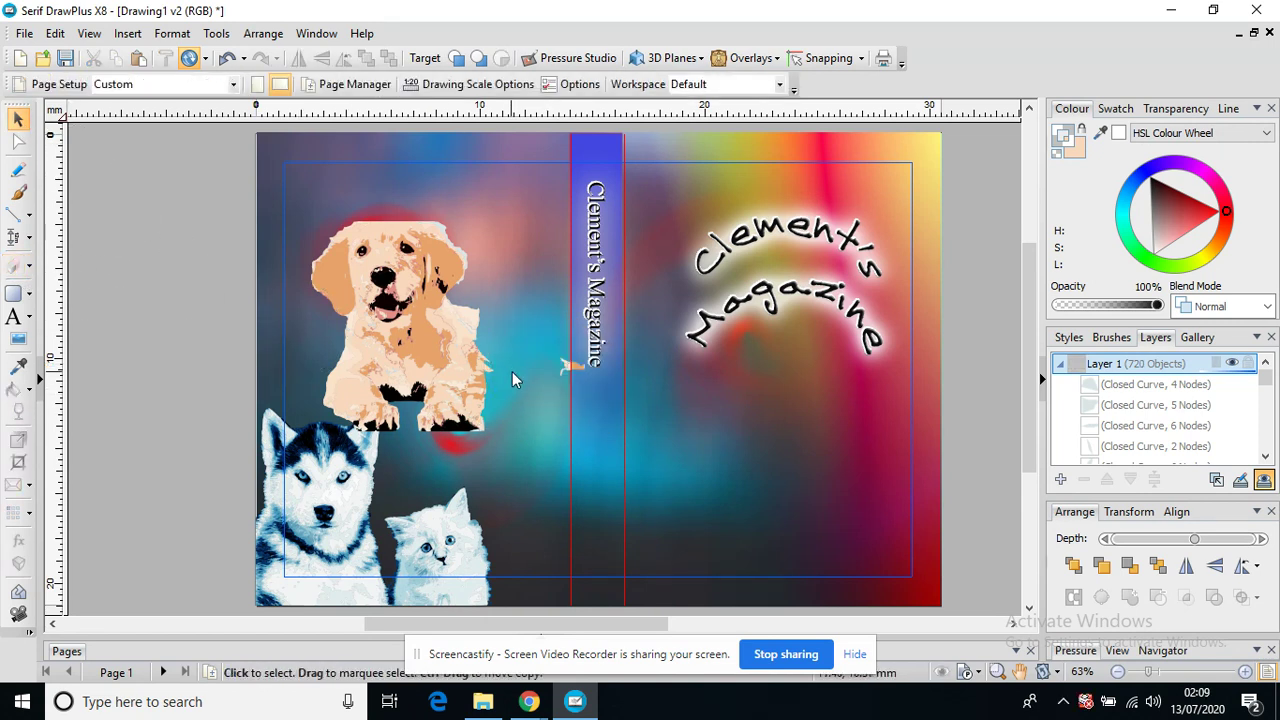
{"action": "left_click", "coordinate": [571, 364]}
{"action": "key", "text": "Delete"}
{"action": "left_click", "coordinate": [615, 345]}
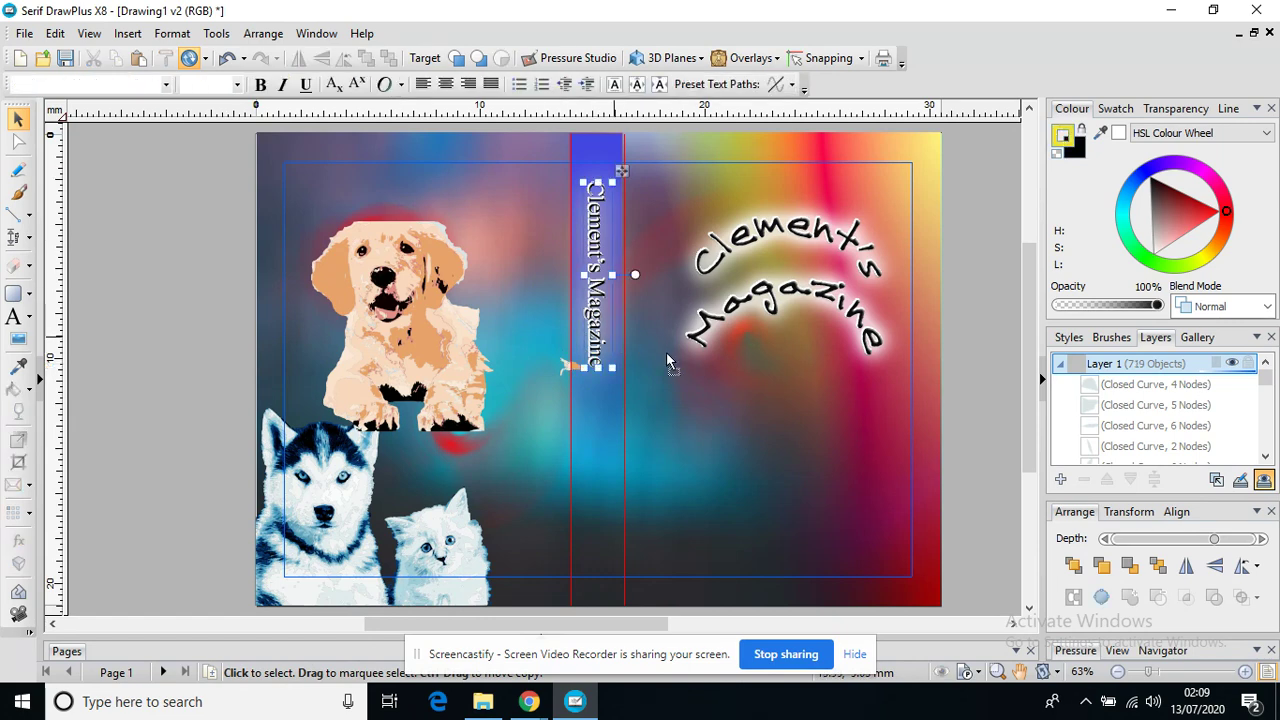